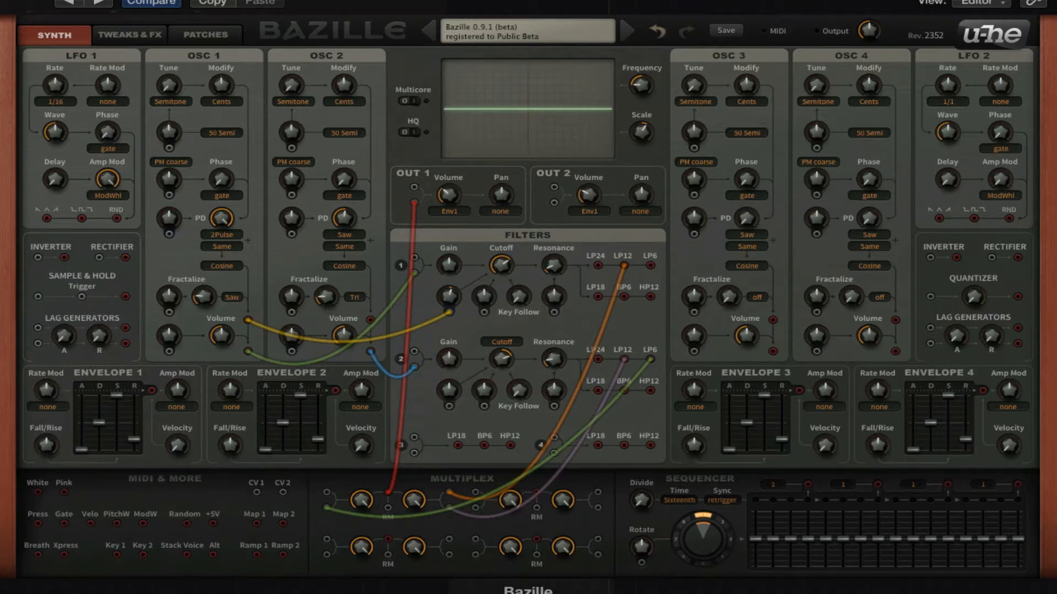
# - Audition the patch, reset Filter 1's first cutoff modulation depth to 0 and raise it again
pyautogui.press('space')
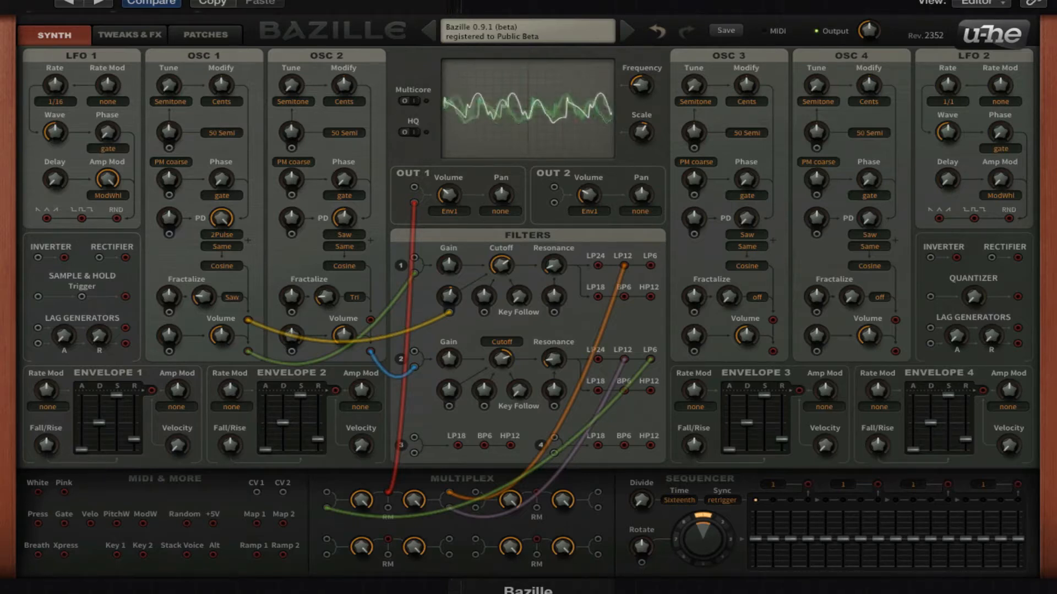
pyautogui.press('space')
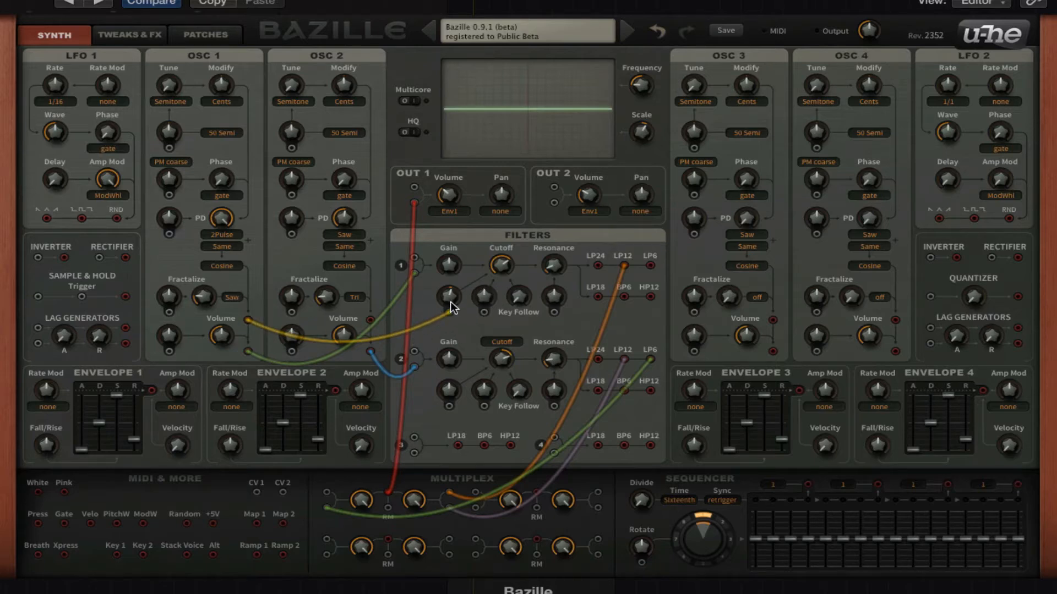
pyautogui.moveTo(450, 300)
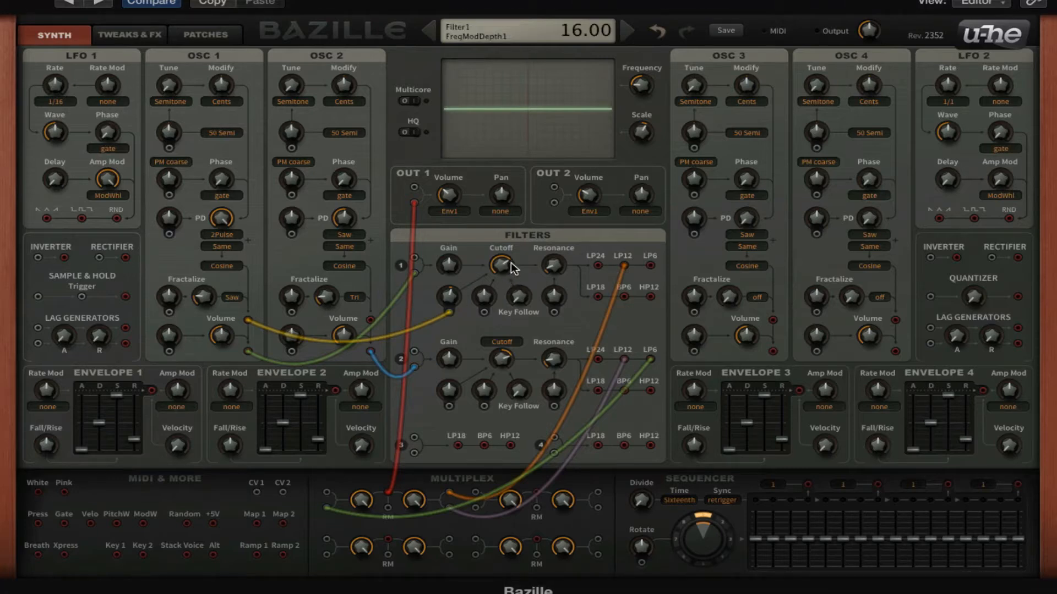
pyautogui.doubleClick(451, 295)
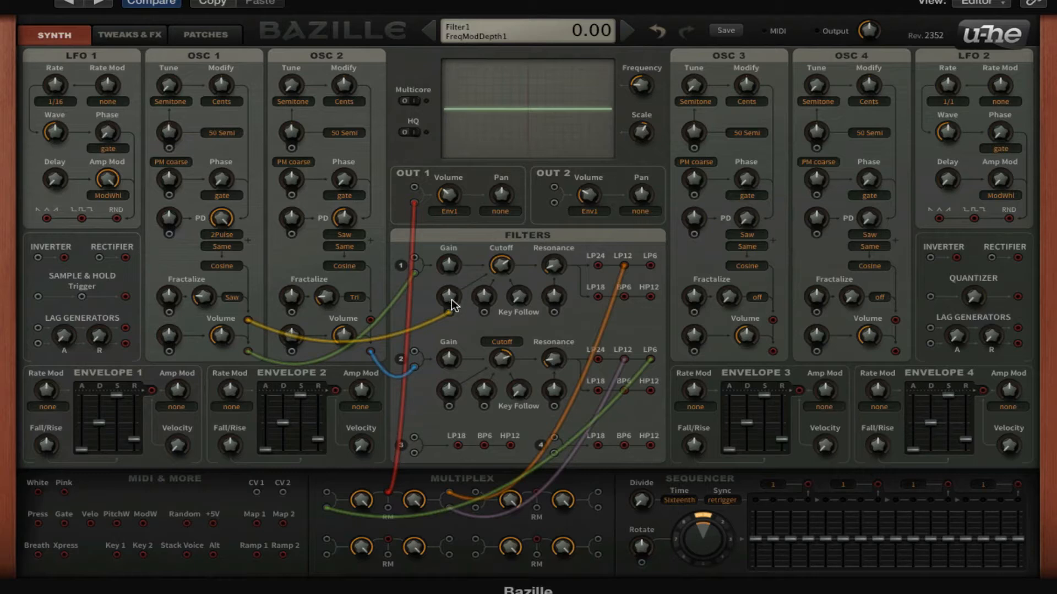
pyautogui.moveTo(454, 303)
pyautogui.mouseDown()
pyautogui.moveTo(457, 279)
pyautogui.moveTo(460, 297)
pyautogui.mouseUp()
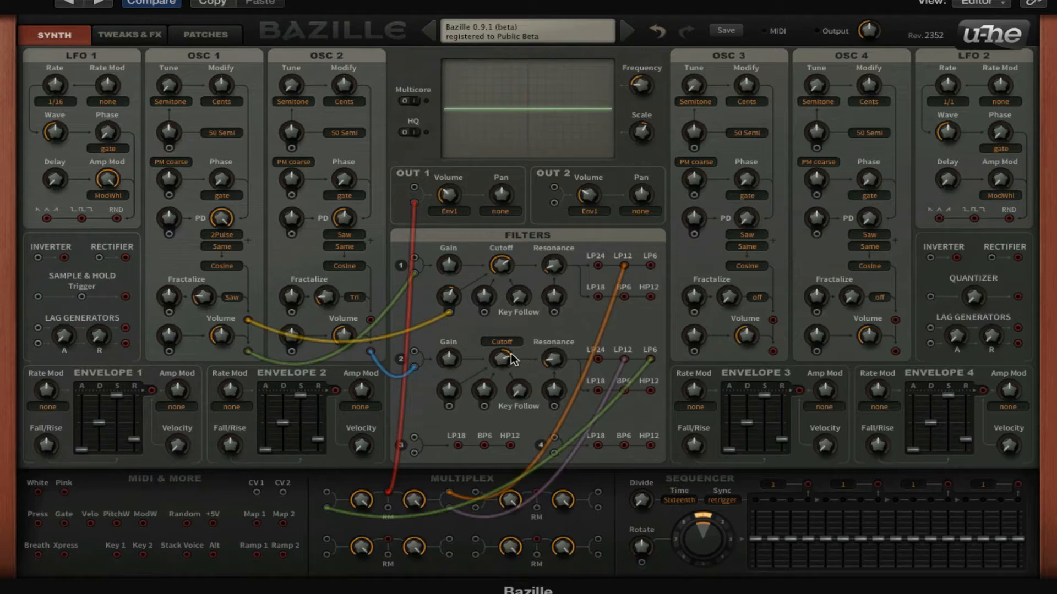
# - Review Oscillator 1's phase distortion waveform options and its PD amount
pyautogui.moveTo(508, 361)
pyautogui.click(446, 194)
pyautogui.click(234, 237)
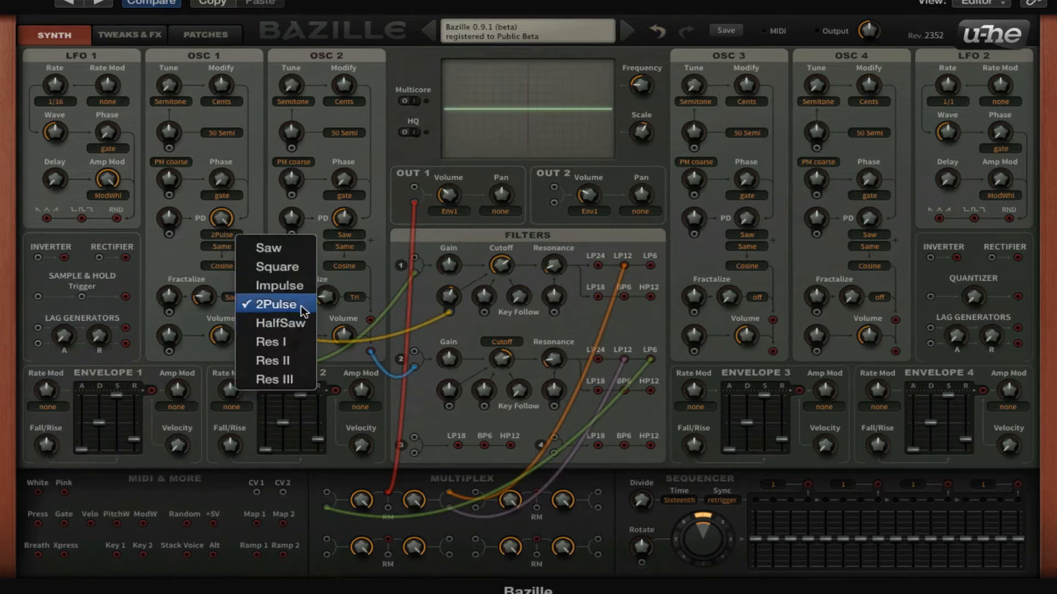
pyautogui.click(138, 224)
pyautogui.click(220, 219)
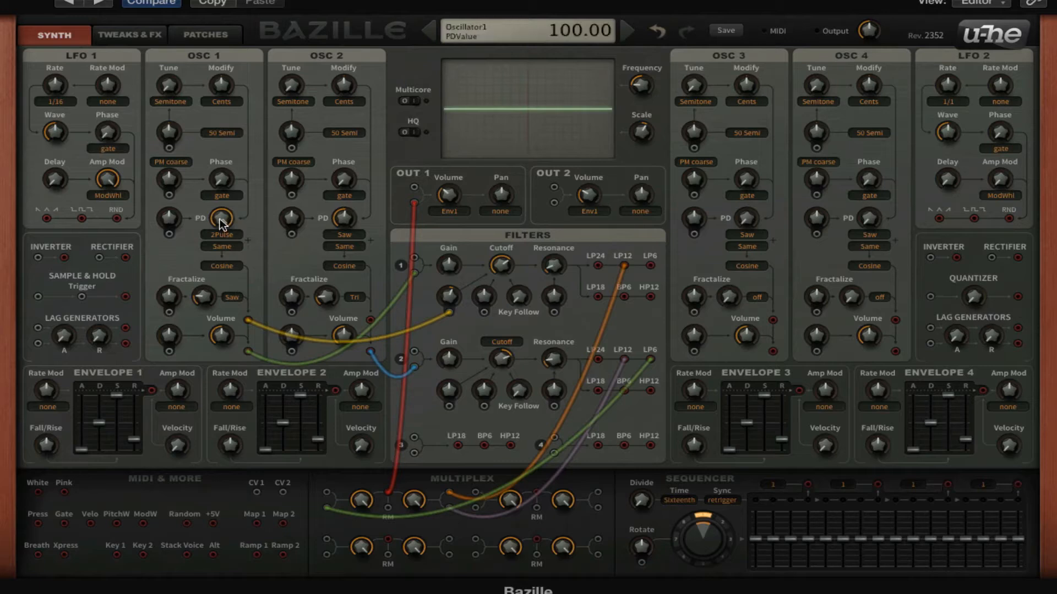
# - Vary Oscillator 1's Fractalize amount slightly up and down around 1.00 while auditioning the sound
pyautogui.click(209, 296)
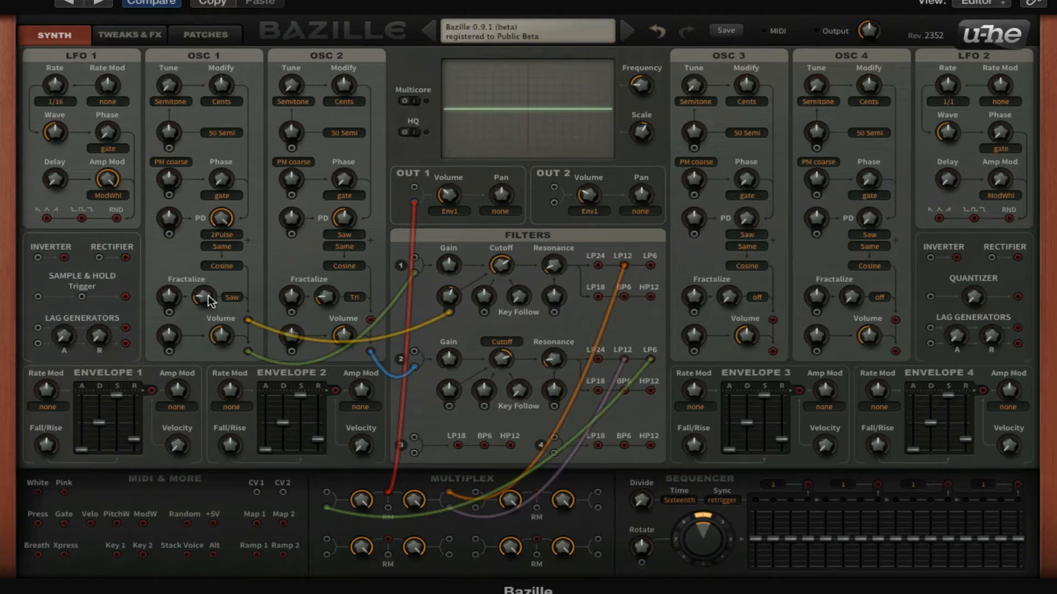
pyautogui.click(208, 295)
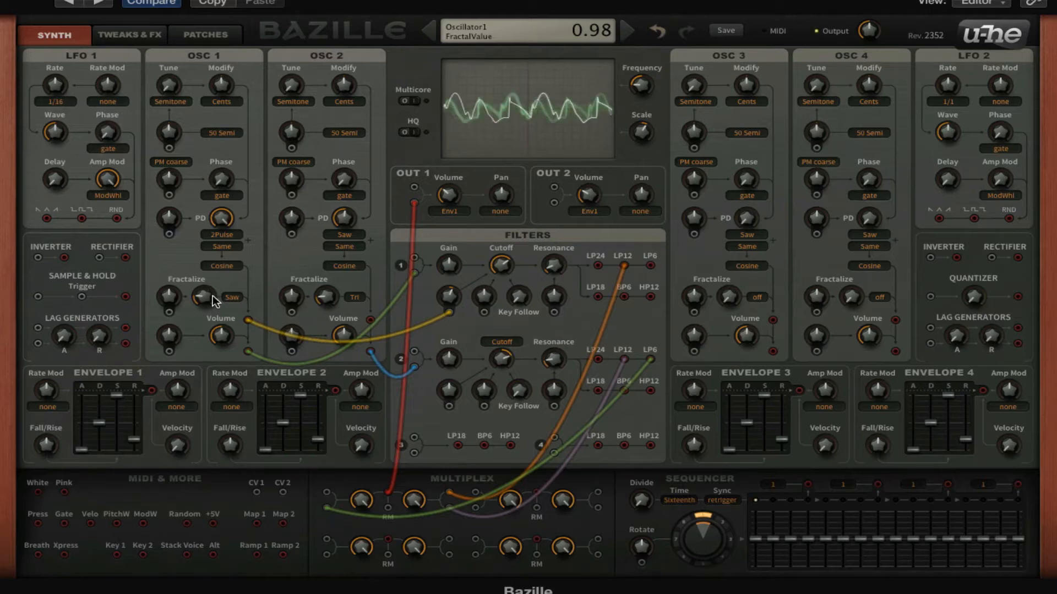
pyautogui.scroll(1, 211, 298)
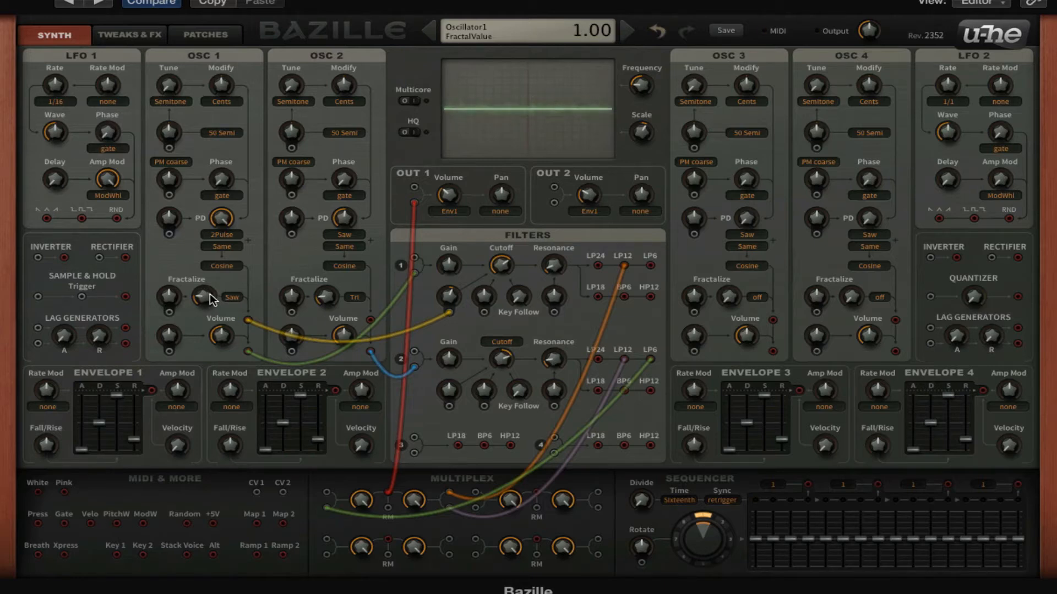
pyautogui.scroll(3, 211, 298)
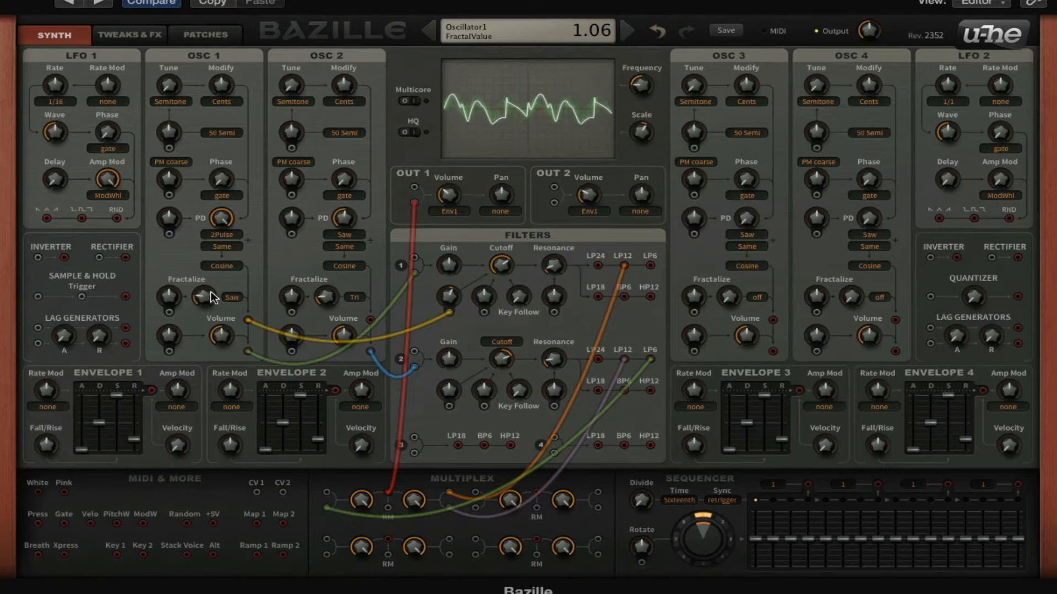
pyautogui.scroll(-4, 212, 299)
pyautogui.scroll(4, 211, 298)
pyautogui.scroll(-4, 212, 299)
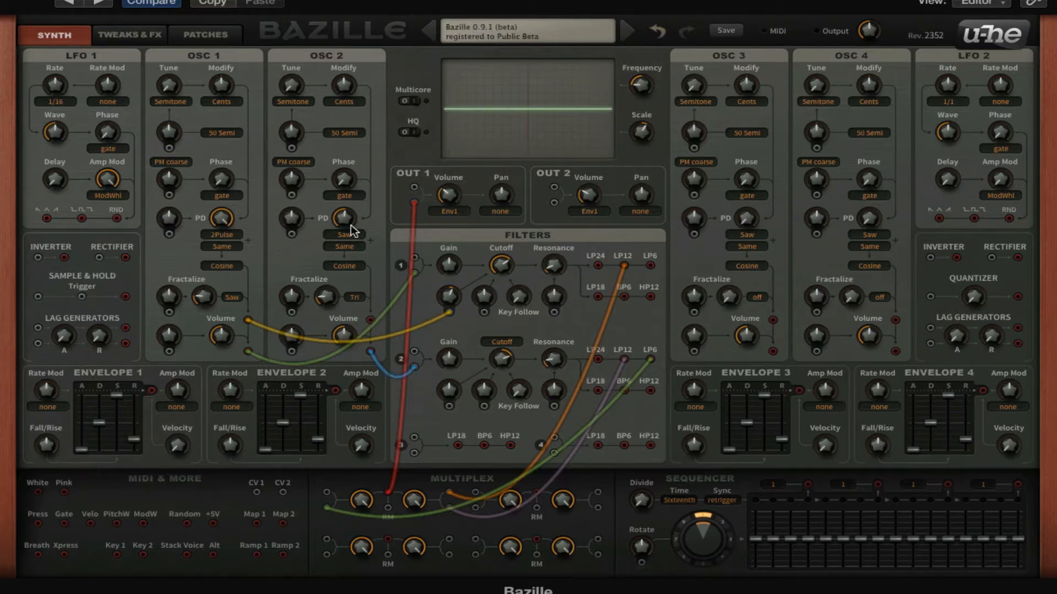
# - Inspect Oscillator 2's PD amount and its available Fractalize window options, keeping Tri
pyautogui.moveTo(355, 220)
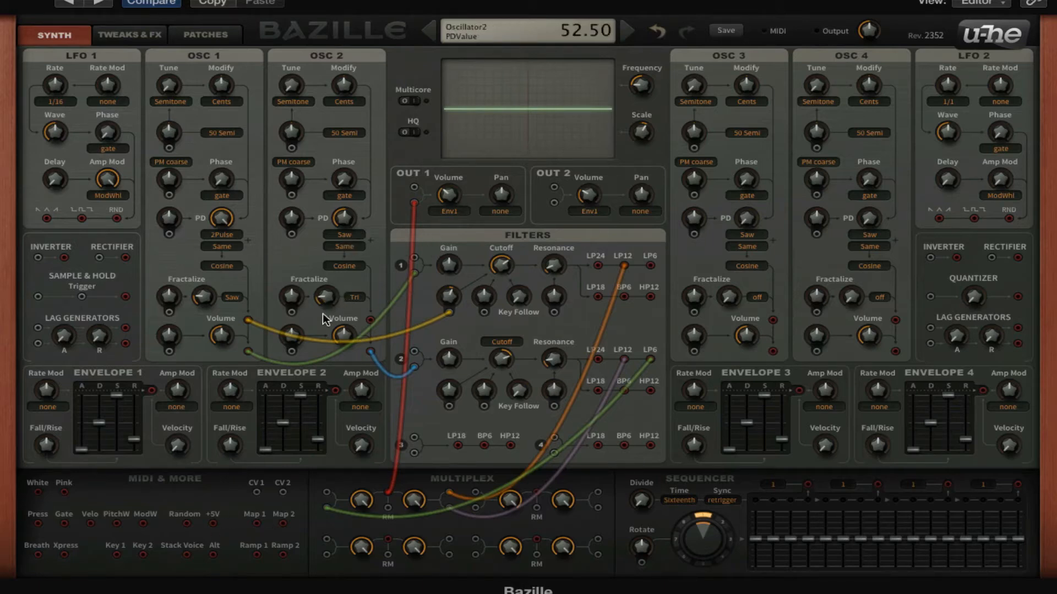
pyautogui.click(360, 296)
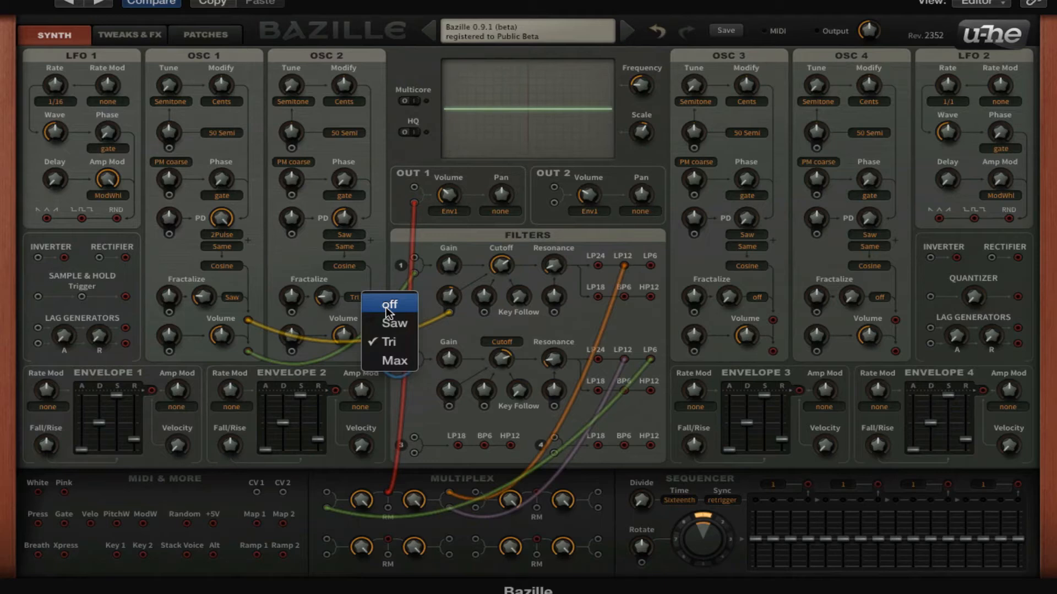
pyautogui.click(414, 341)
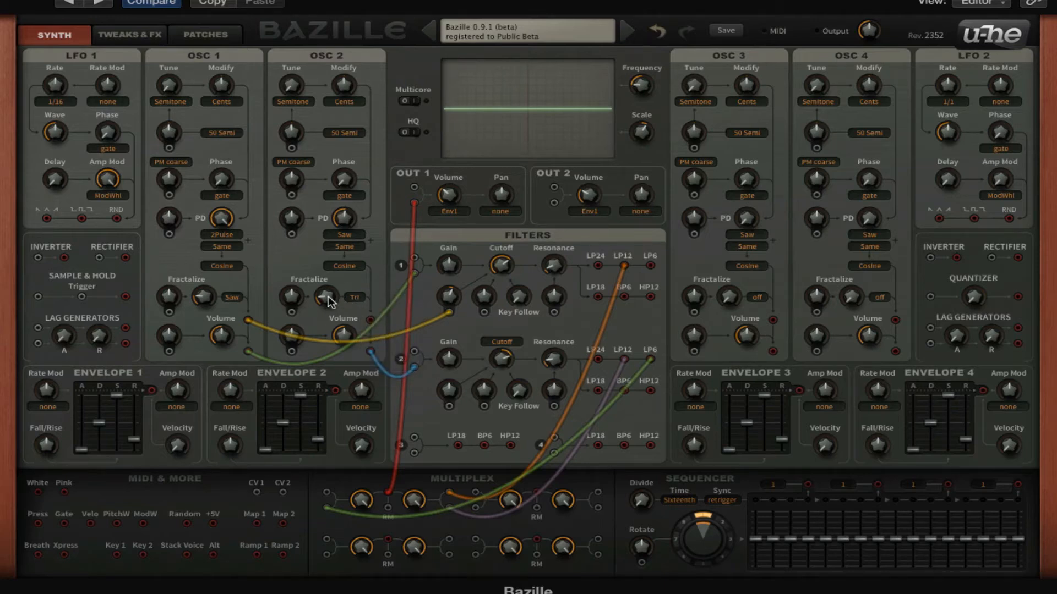
# - Sweep Oscillator 2's Fractalize amount and leave it at 1.20
pyautogui.moveTo(327, 296)
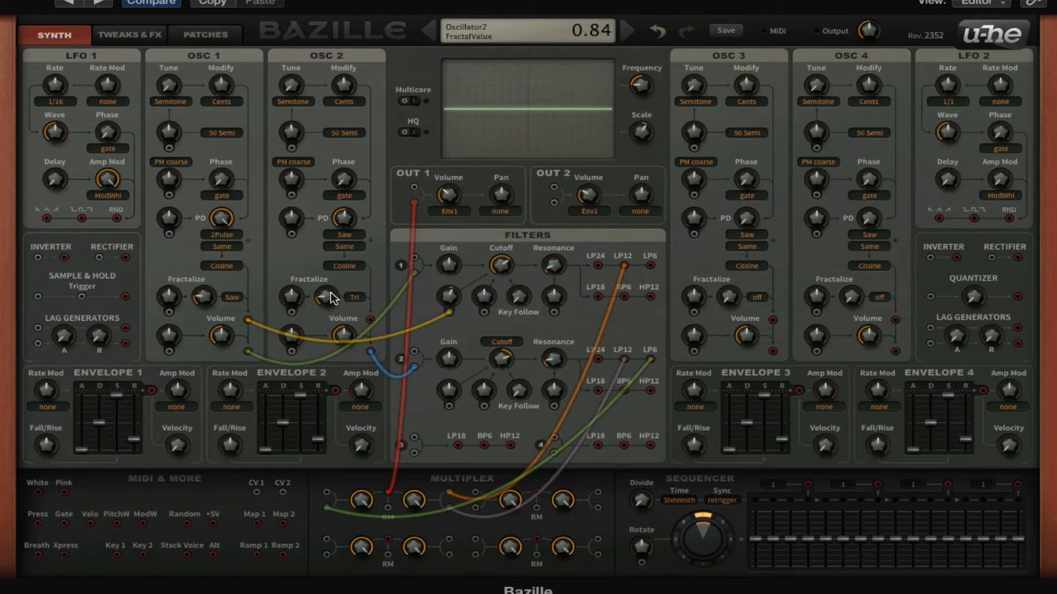
pyautogui.moveTo(336, 289); pyautogui.dragTo(334, 286)
pyautogui.moveTo(334, 292)
pyautogui.mouseDown()
pyautogui.moveTo(339, 282)
pyautogui.moveTo(334, 297)
pyautogui.mouseUp()
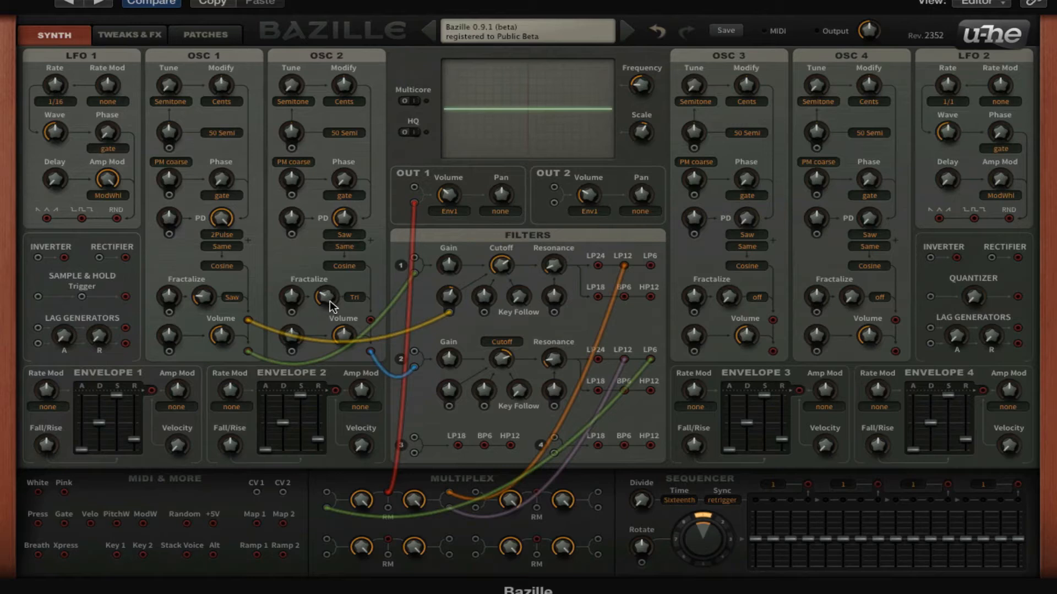
pyautogui.moveTo(329, 303)
pyautogui.mouseDown()
pyautogui.moveTo(334, 291)
pyautogui.moveTo(338, 307)
pyautogui.mouseUp()
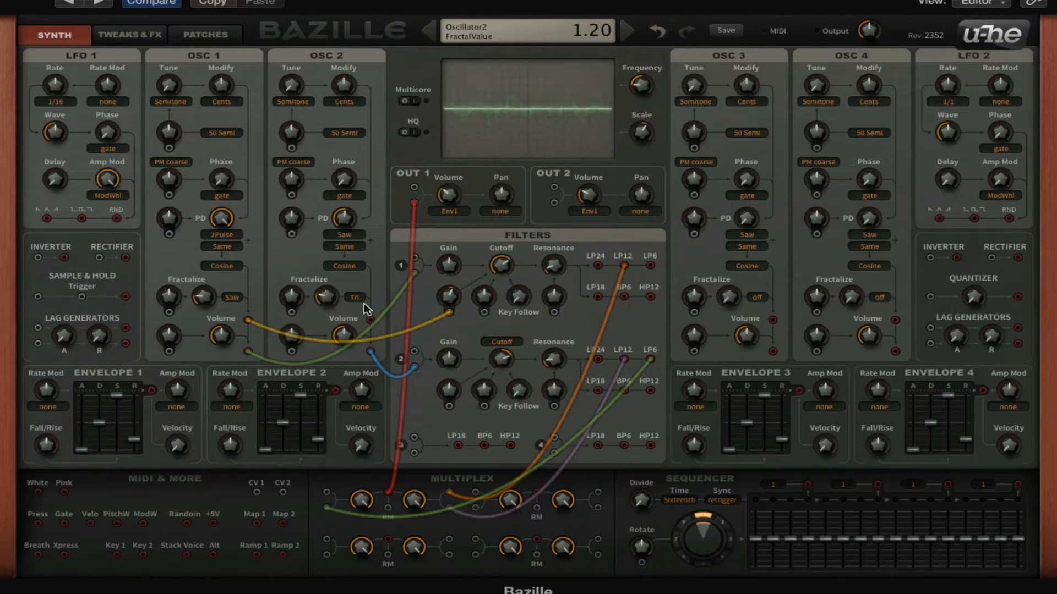
# - Set LFO 1's Amp Mod source to none and patch LFO 1's waveform output into Oscillator 2's Fractalize modulation with a raised depth
pyautogui.click(106, 197)
pyautogui.click(148, 156)
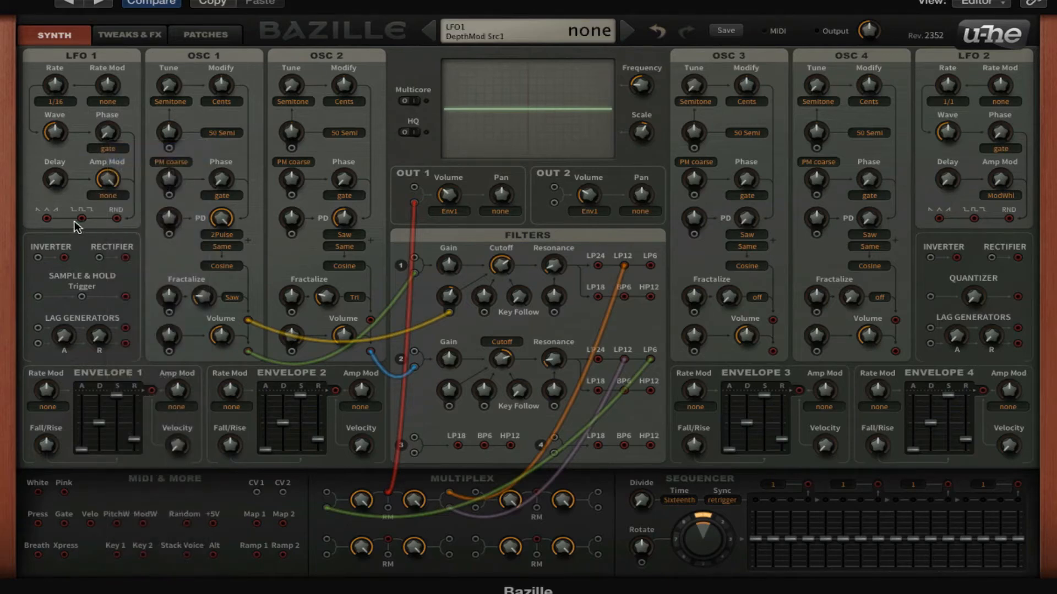
pyautogui.moveTo(128, 254); pyautogui.dragTo(294, 310)
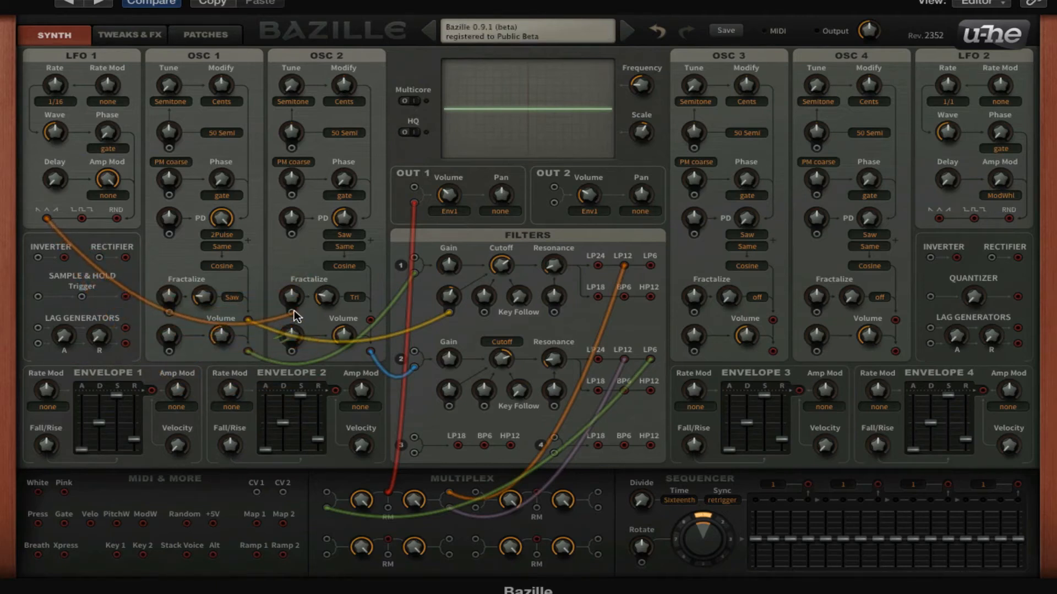
pyautogui.scroll(4, 294, 292)
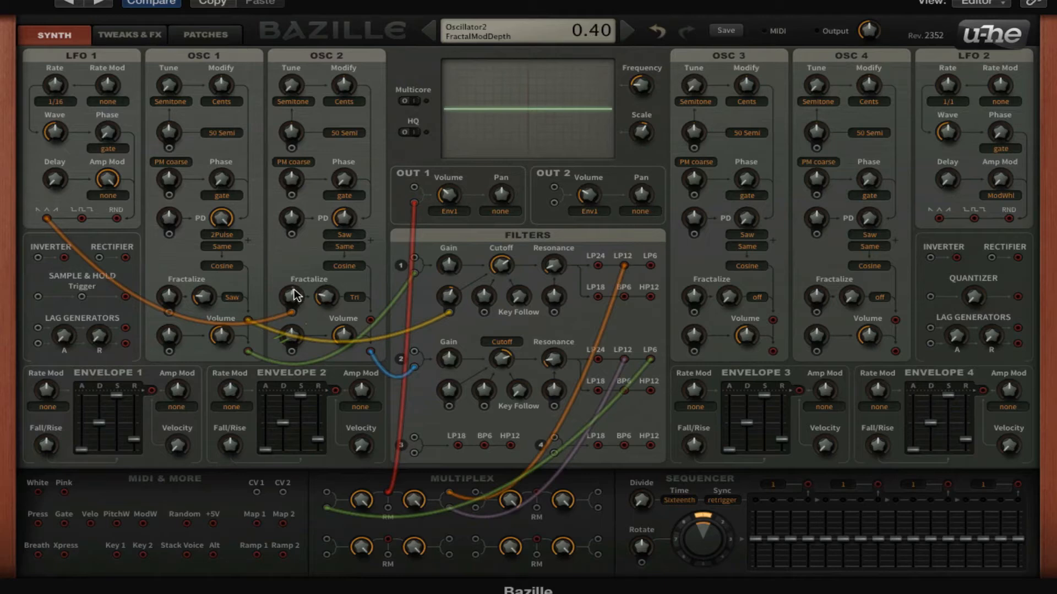
pyautogui.scroll(5, 298, 291)
pyautogui.scroll(6, 299, 280)
# - Set LFO 1's Amp Mod depth to 0 and its synced rate to 1/2
pyautogui.moveTo(109, 174); pyautogui.dragTo(126, 345)
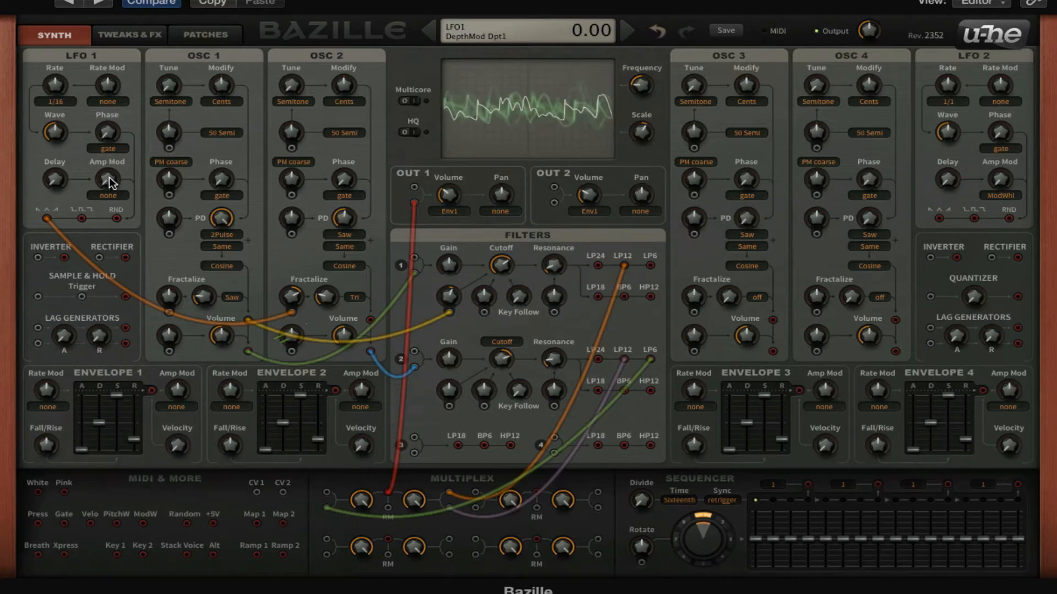
pyautogui.click(59, 102)
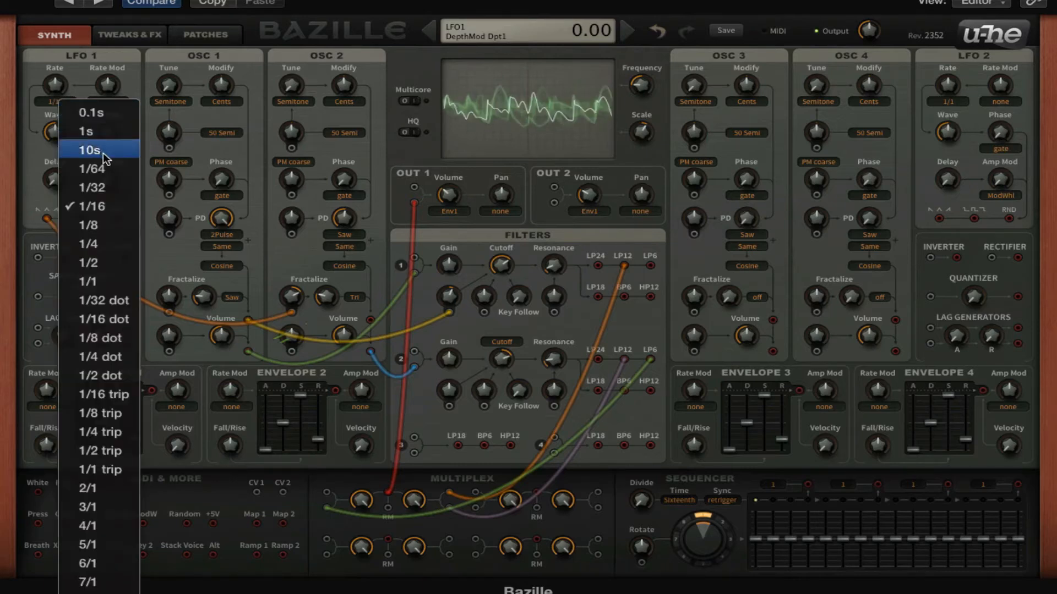
pyautogui.click(111, 263)
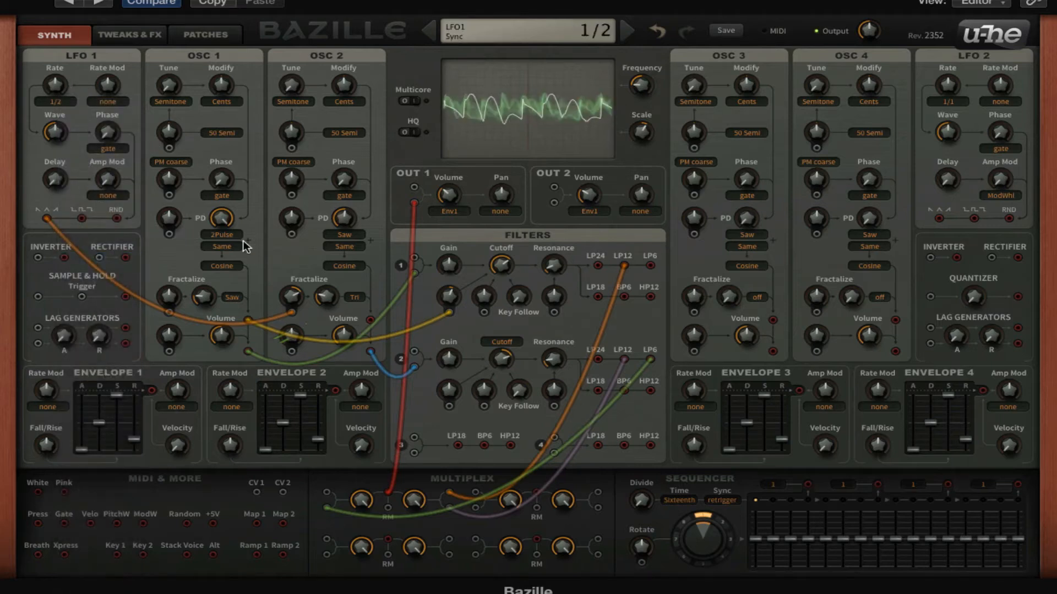
# - Turn Oscillator 1's volume down to 0 and set Oscillator 2's Fractalize modulation depth to 0.90
pyautogui.moveTo(296, 298); pyautogui.dragTo(293, 307)
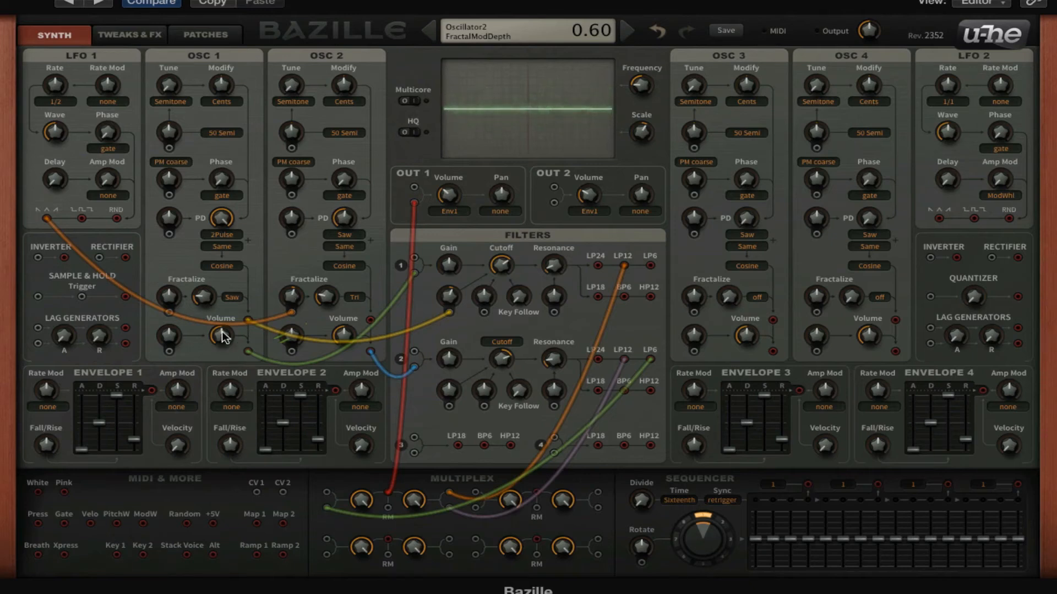
pyautogui.moveTo(222, 337); pyautogui.dragTo(239, 353)
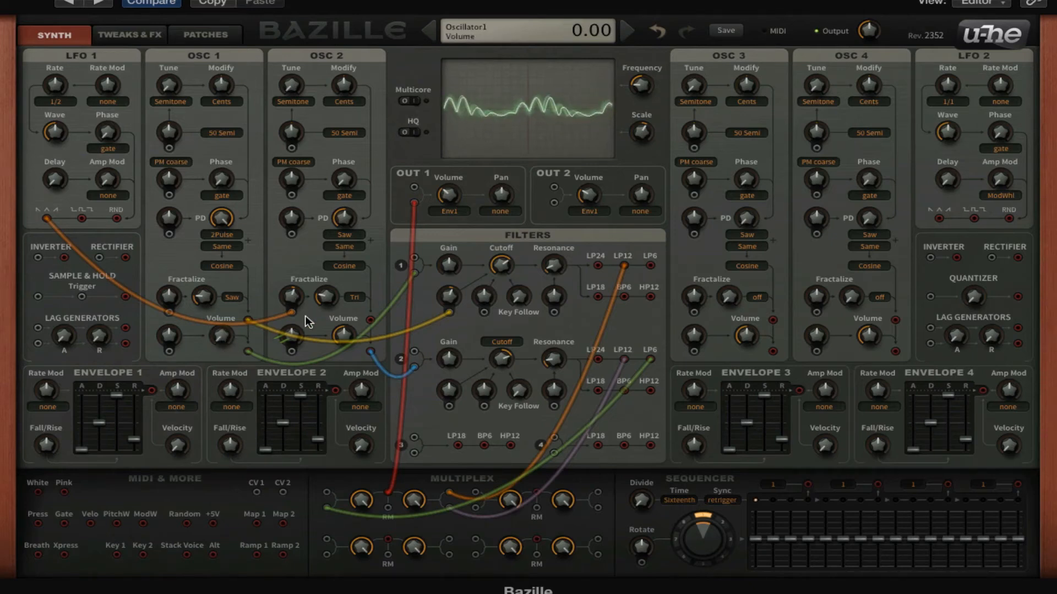
pyautogui.moveTo(299, 299); pyautogui.dragTo(299, 296)
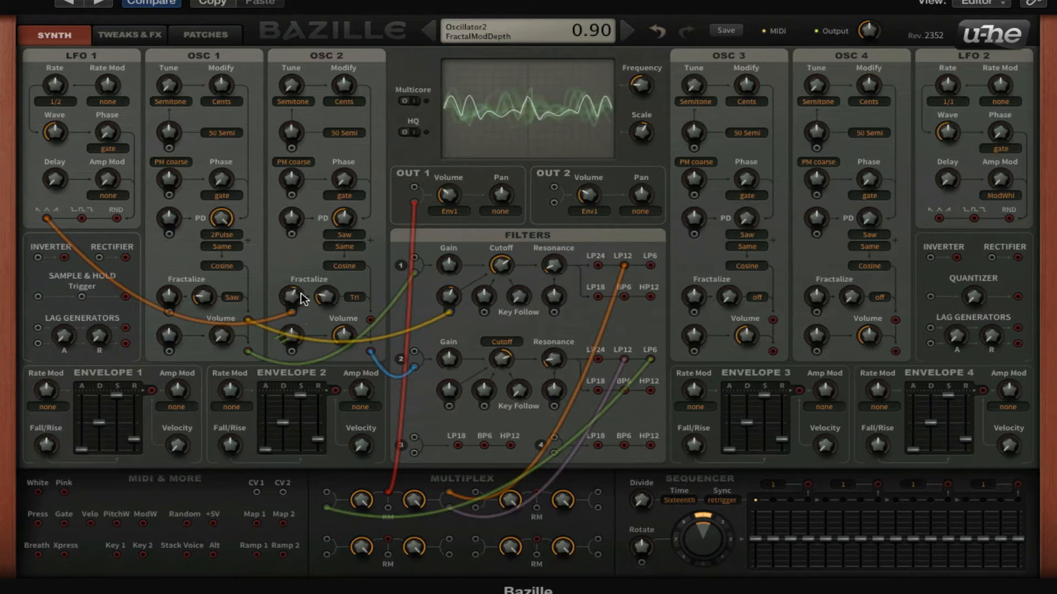
# - Set LFO 1's Rate knob to 0.20 and bring Oscillator 1's volume back up
pyautogui.moveTo(57, 85); pyautogui.dragTo(106, 86)
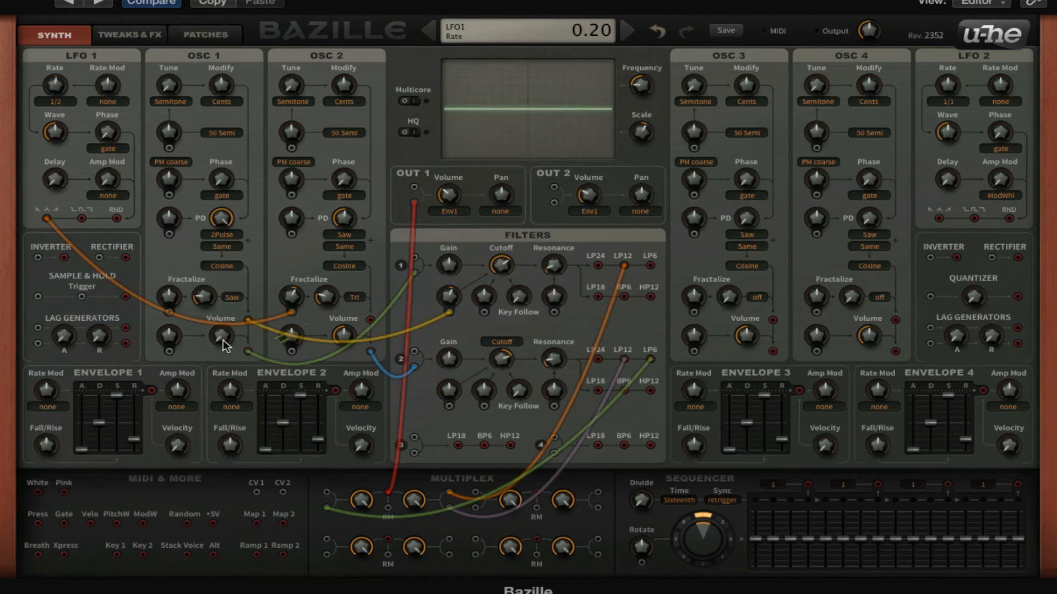
pyautogui.moveTo(223, 341); pyautogui.dragTo(233, 263)
pyautogui.moveTo(223, 336); pyautogui.dragTo(223, 346)
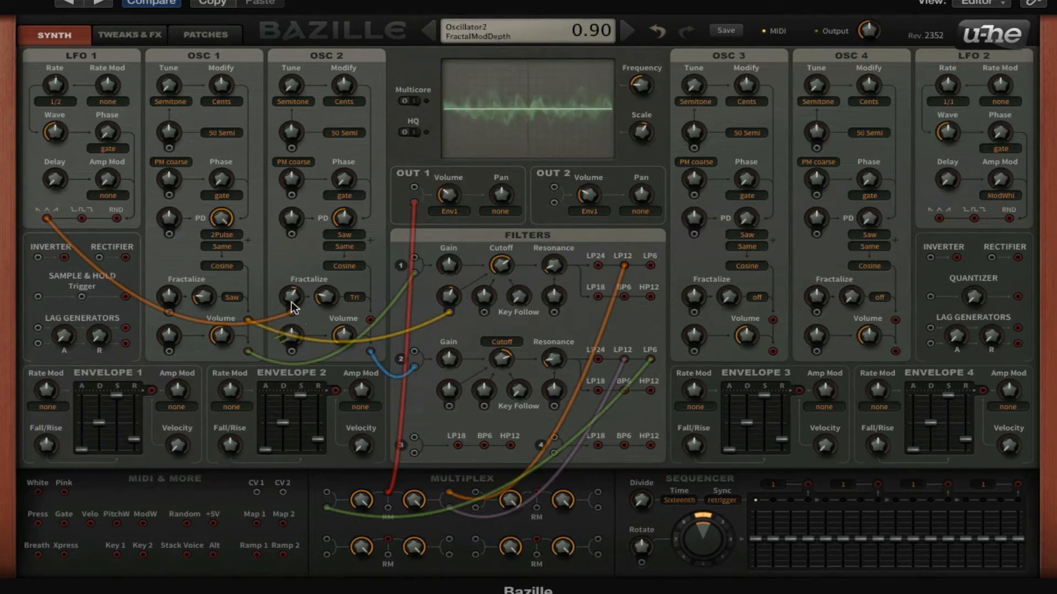
# - Set Oscillator 2's Fractalize modulation depth to 0.20 and remove the LFO 1 cable patched into it
pyautogui.moveTo(291, 303); pyautogui.dragTo(291, 309)
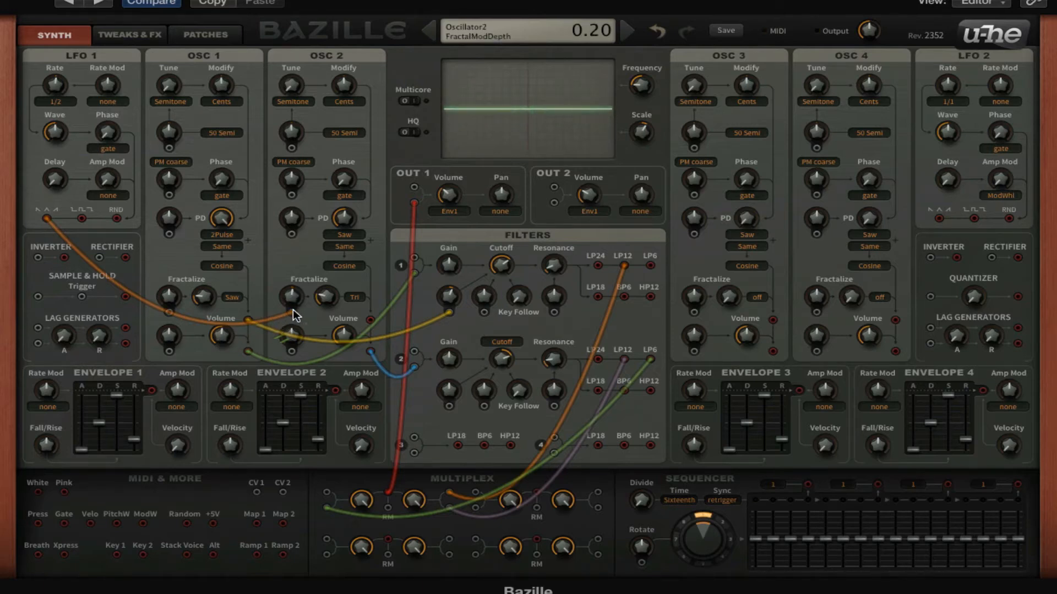
pyautogui.rightClick(293, 310)
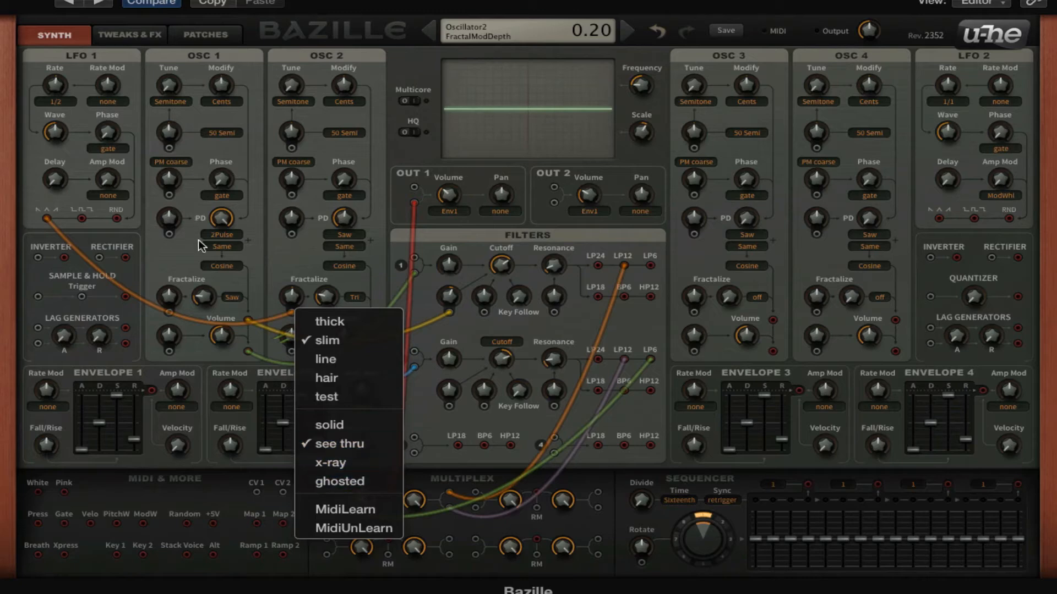
pyautogui.click(265, 269)
pyautogui.doubleClick(292, 312)
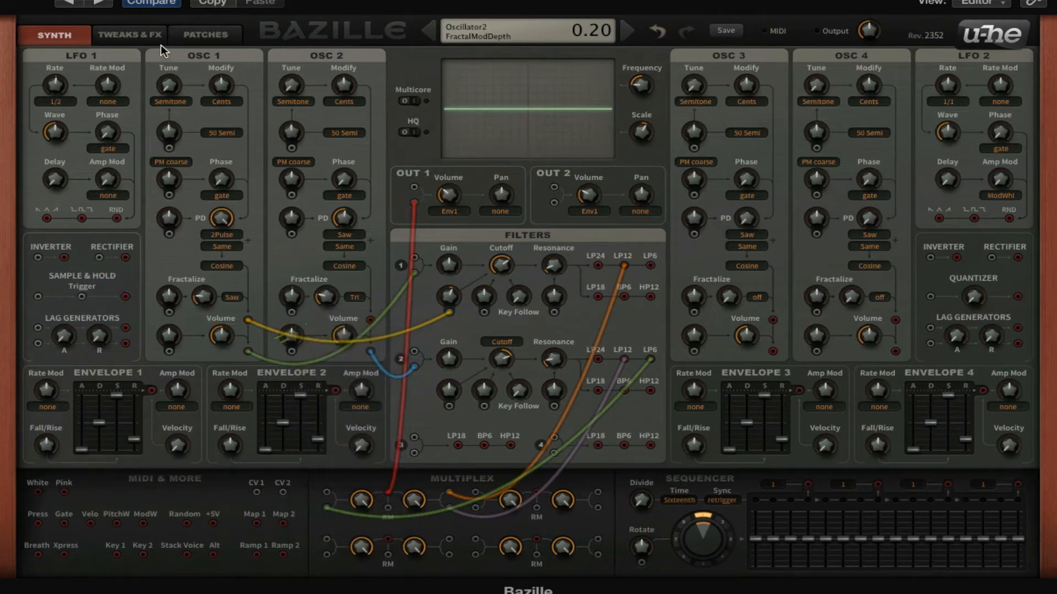
# - Set the voice Stack count to 4
pyautogui.click(142, 32)
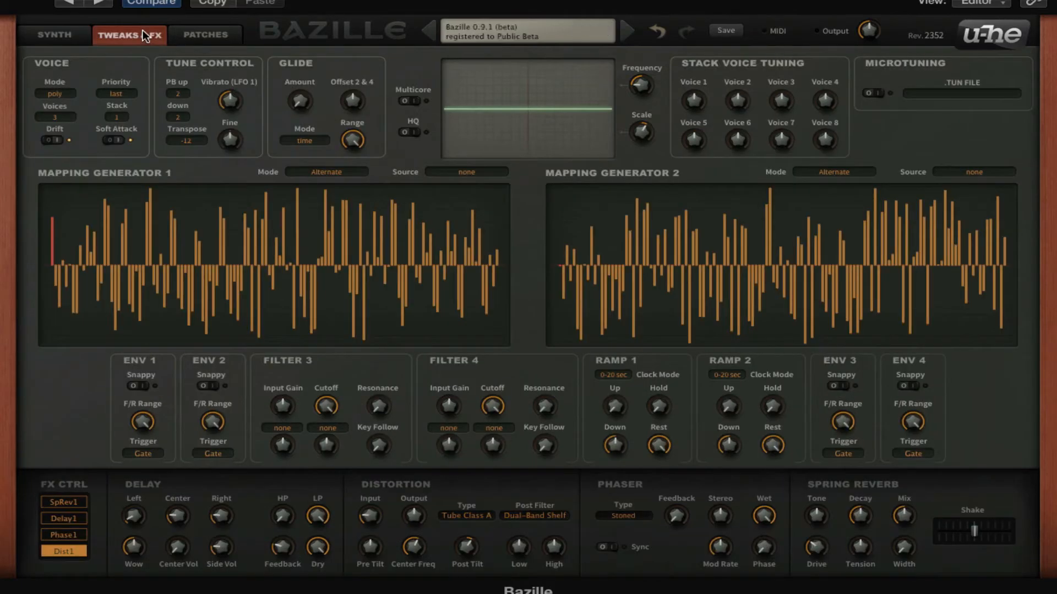
pyautogui.click(124, 115)
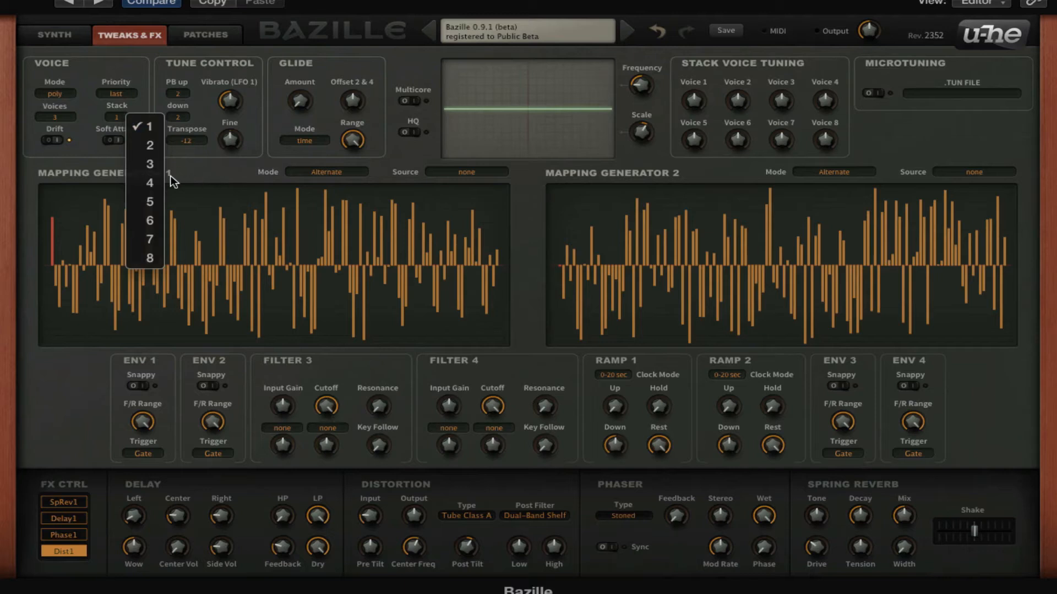
pyautogui.click(149, 184)
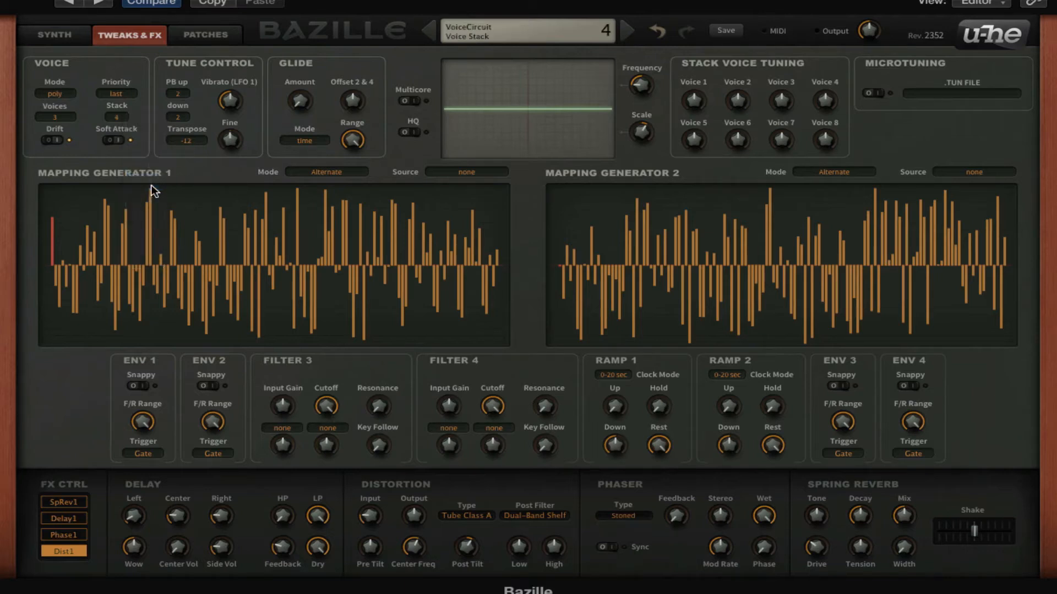
# - Lower the master Output level, audition it, and bring it back up past 58
pyautogui.moveTo(872, 34); pyautogui.dragTo(874, 54)
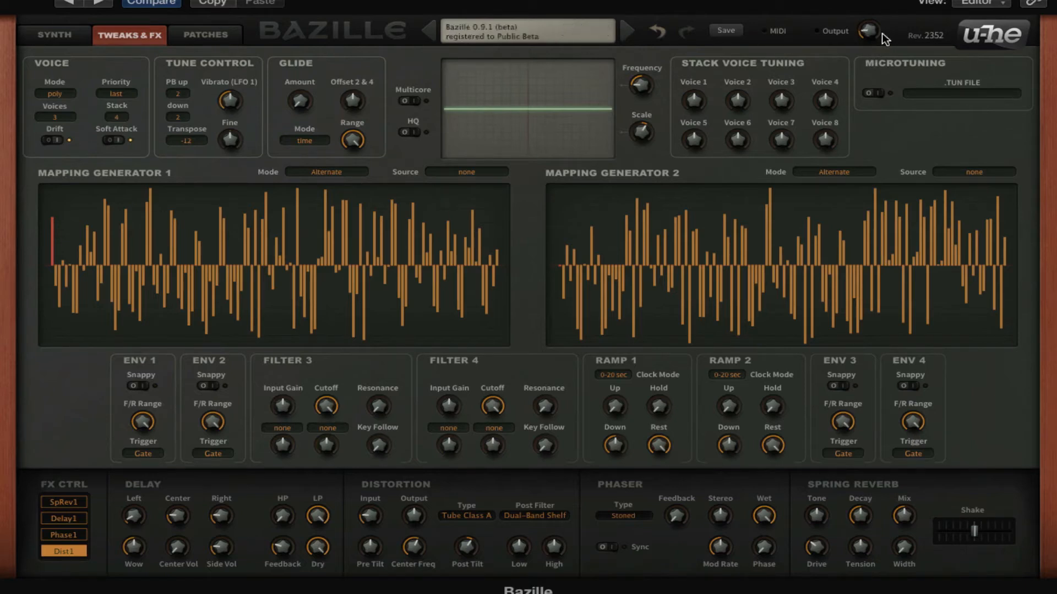
pyautogui.scroll(8, 871, 32)
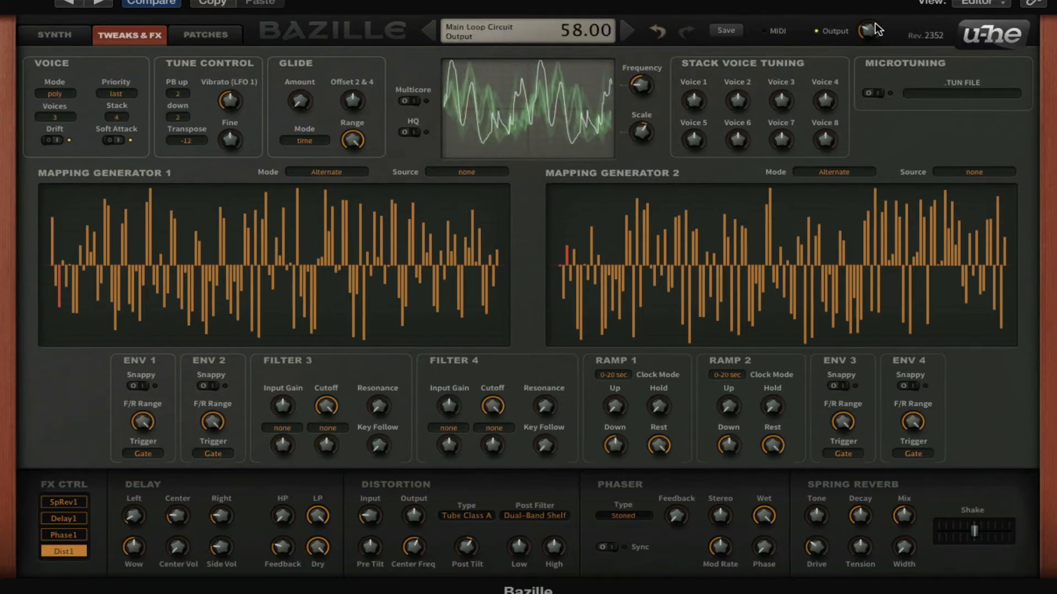
# - Try a voice Stack count of 1 for comparison and return it to 4
pyautogui.click(123, 115)
pyautogui.click(148, 128)
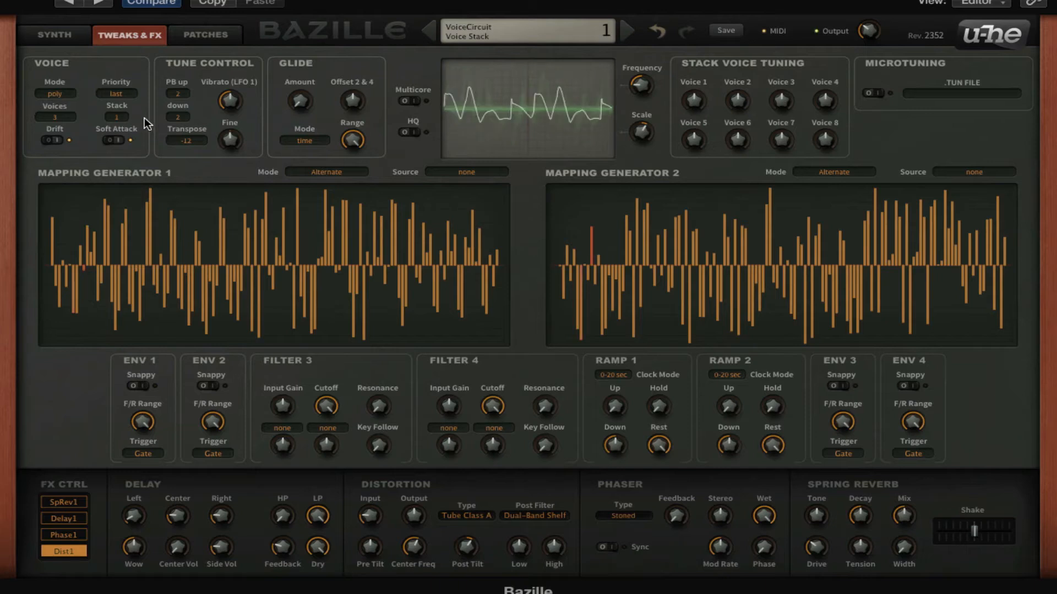
pyautogui.click(118, 114)
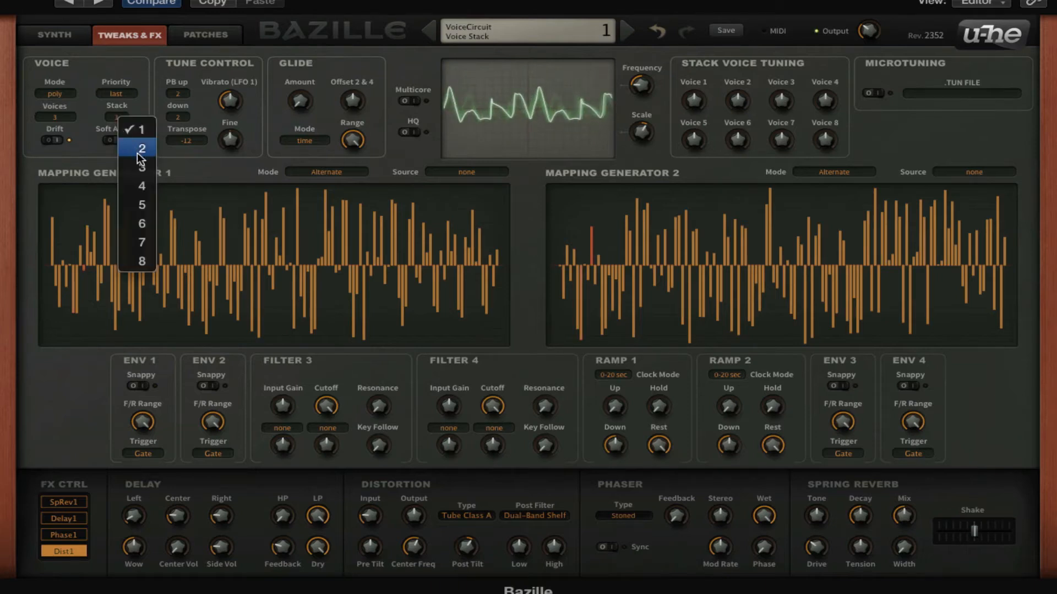
pyautogui.click(144, 181)
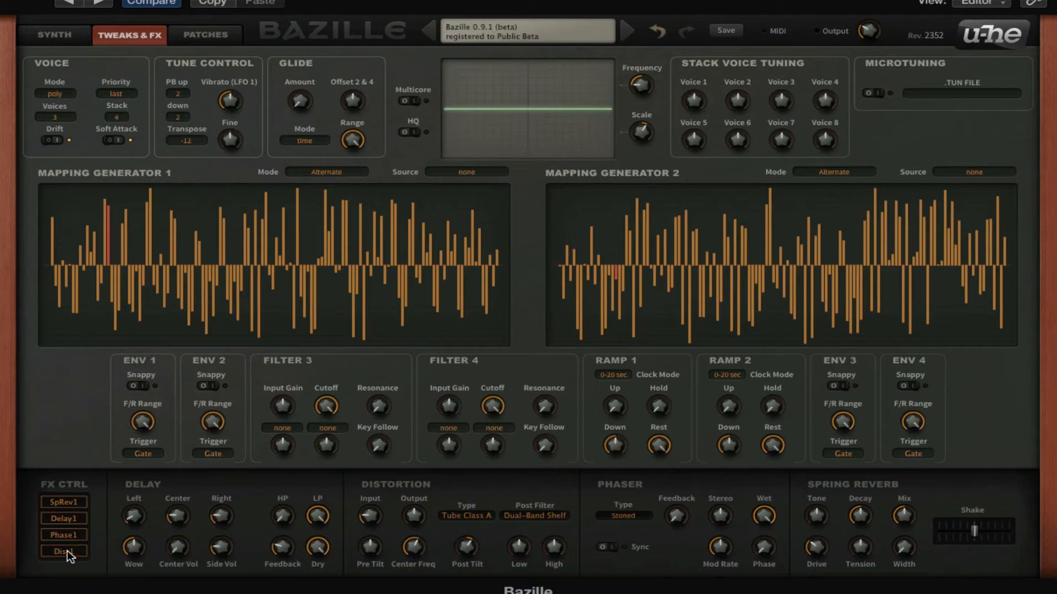
# - Remove the spring reverb from the effects chain and activate the Dist1 distortion
pyautogui.click(75, 502)
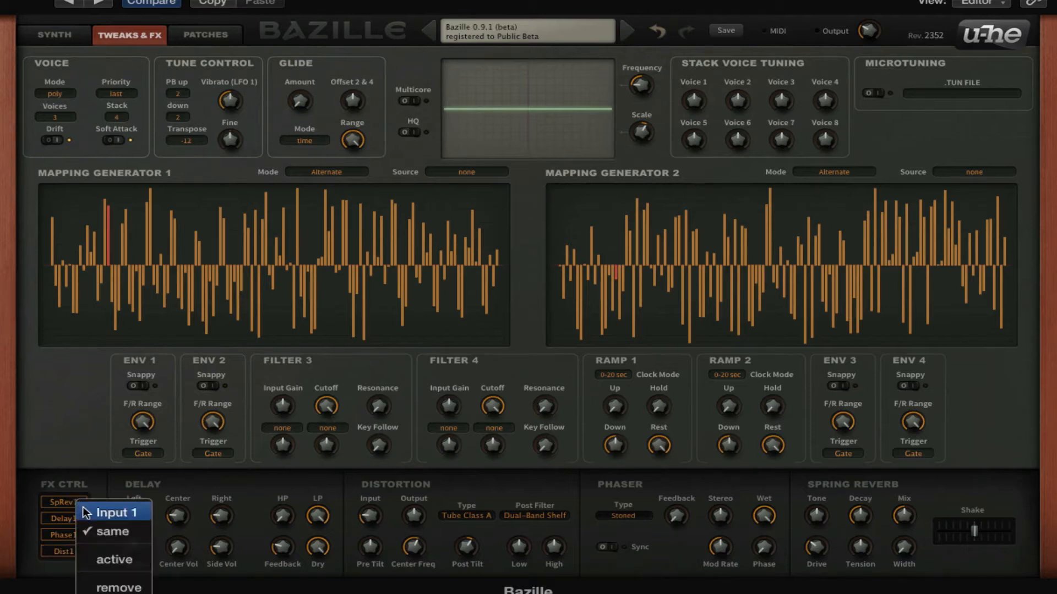
pyautogui.click(116, 587)
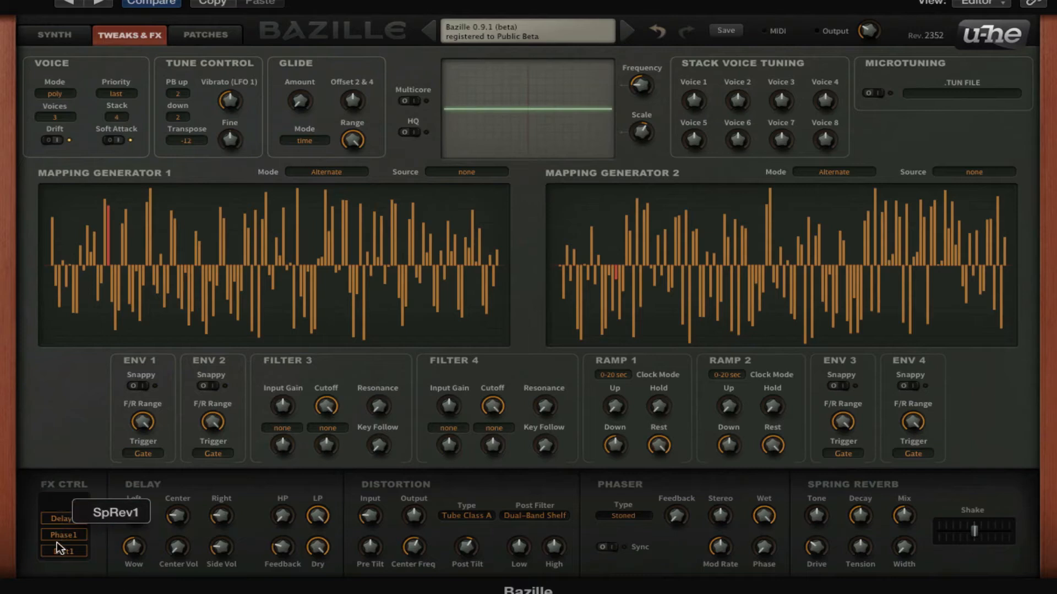
pyautogui.click(76, 552)
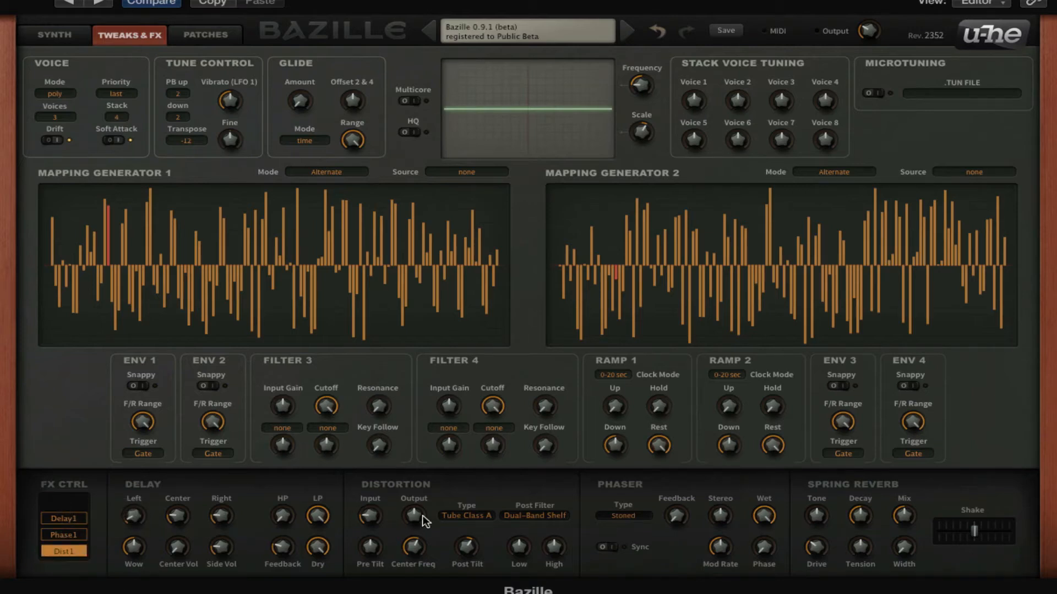
# - Check the available distortion types, adjust the distortion's Center Freq, and set its Post Tilt to 5.40
pyautogui.click(462, 516)
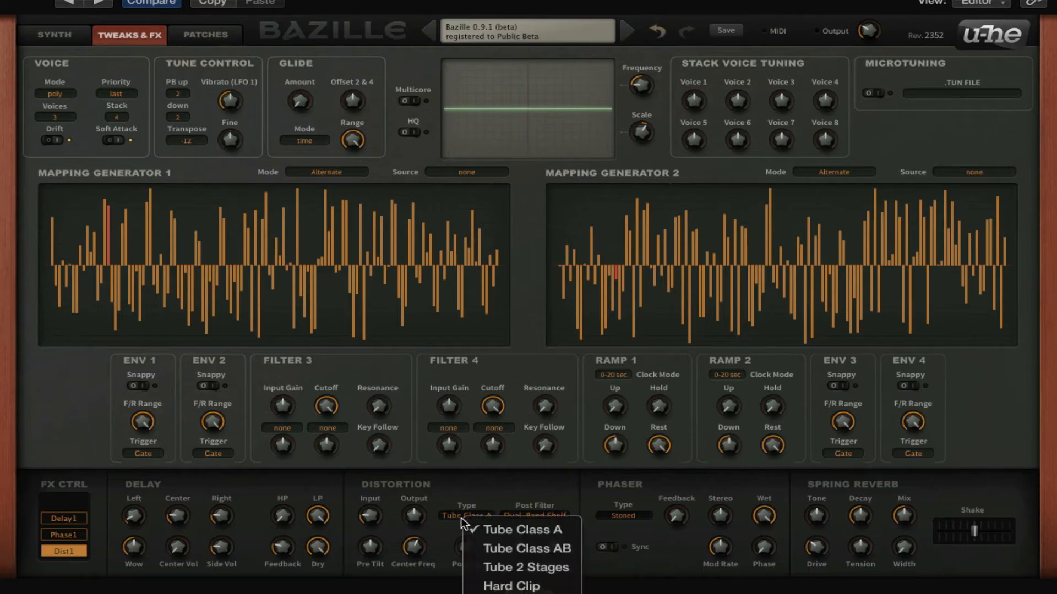
pyautogui.click(413, 545)
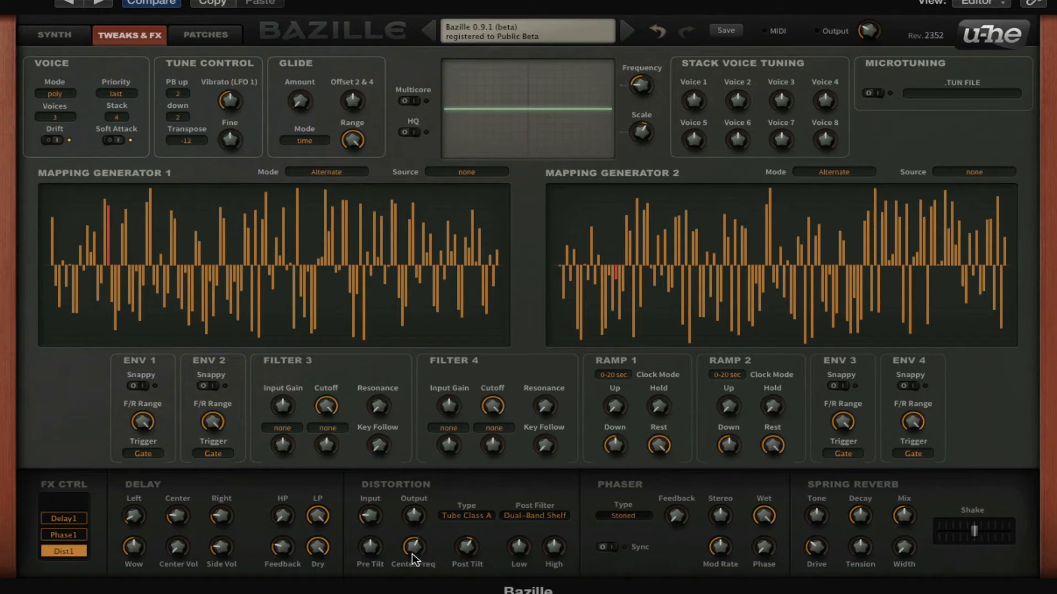
pyautogui.moveTo(415, 552); pyautogui.dragTo(424, 576)
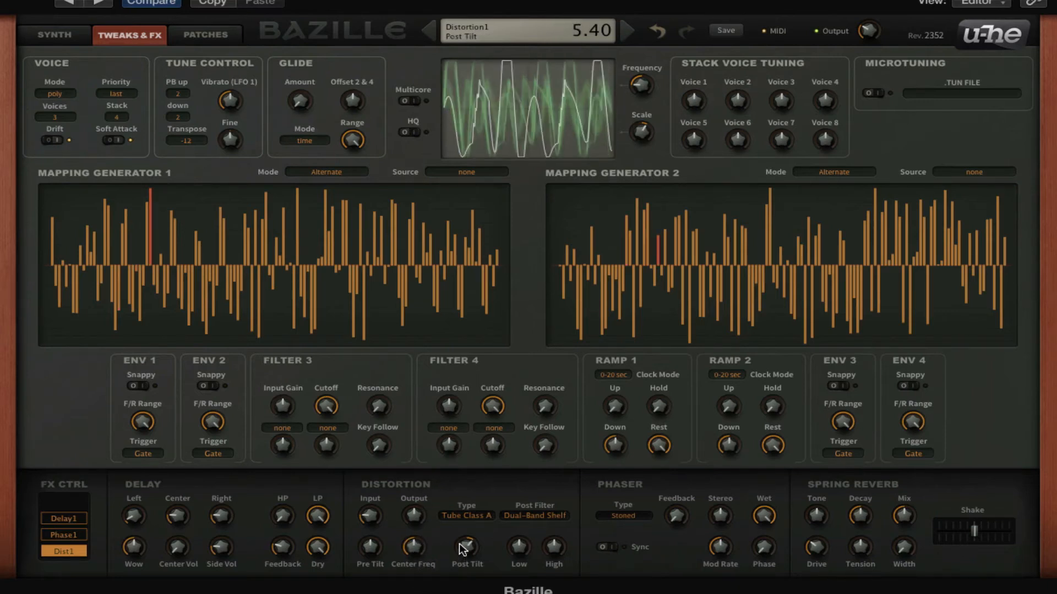
# - Try the Rectify distortion type with Post Tilt at 6.00
pyautogui.click(484, 517)
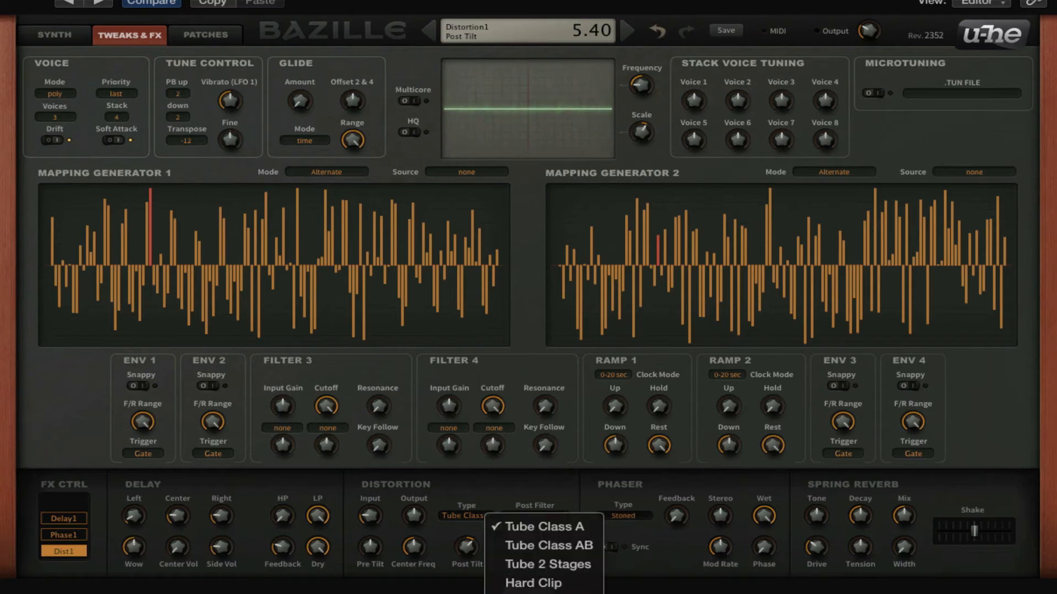
pyautogui.click(498, 592)
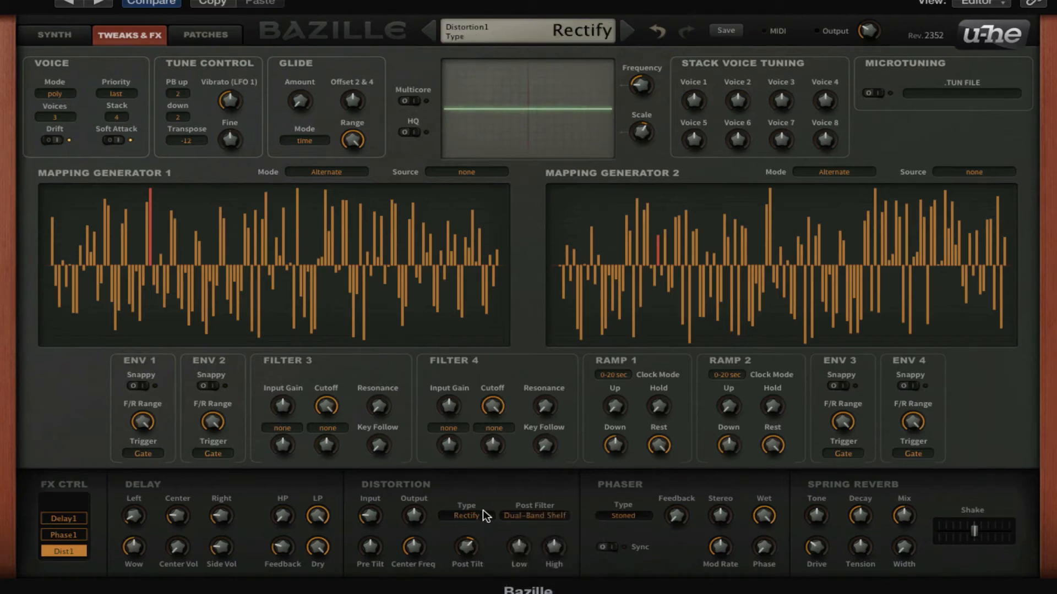
pyautogui.moveTo(466, 548); pyautogui.dragTo(478, 522)
# - Switch the distortion type to Tube Class AB and rebalance its Post Tilt, Low, High and Output settings
pyautogui.click(477, 517)
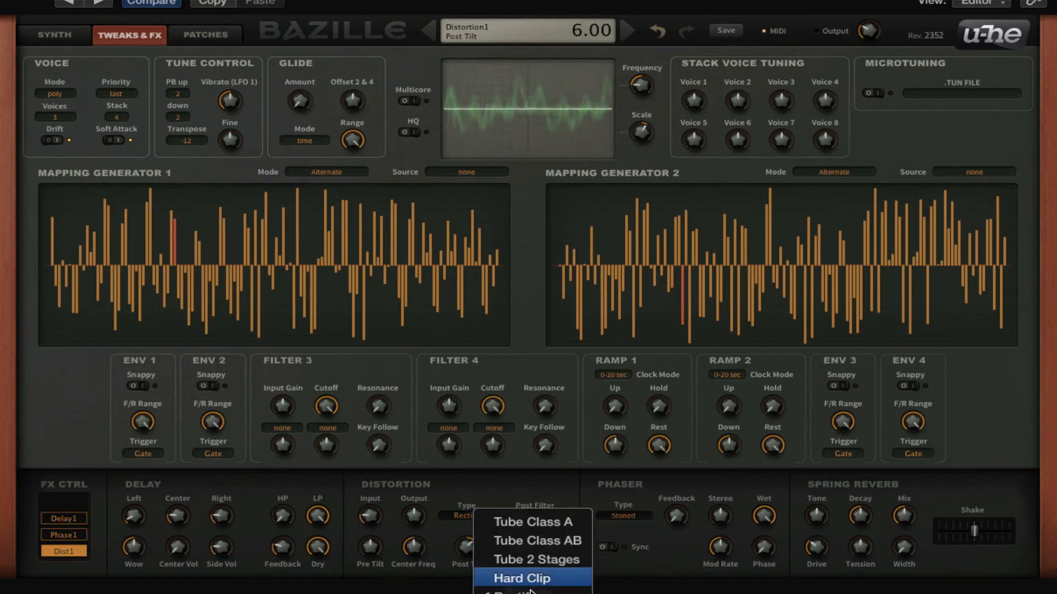
pyautogui.click(572, 541)
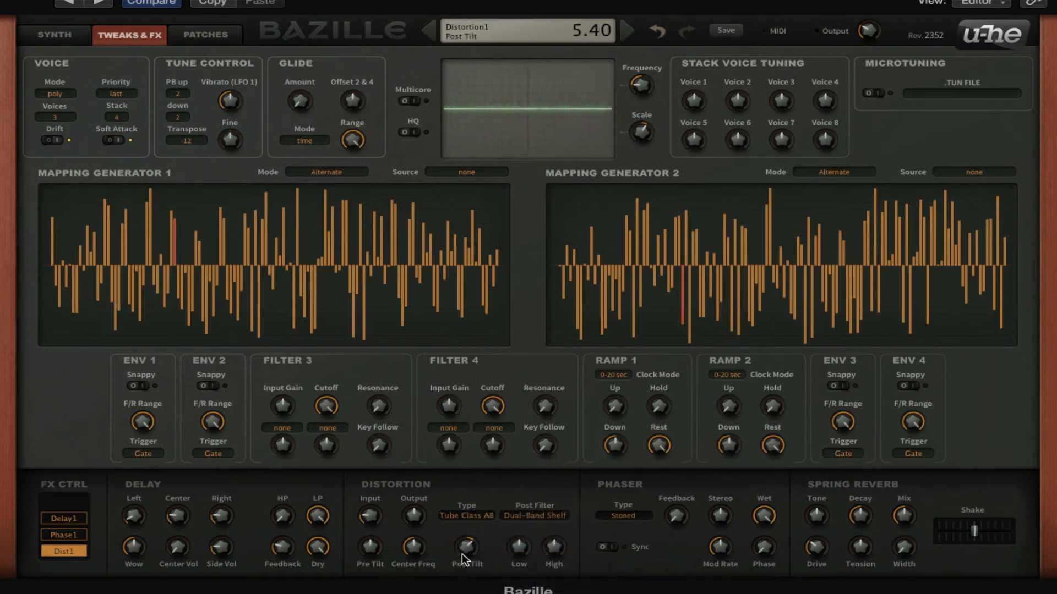
pyautogui.moveTo(462, 555); pyautogui.dragTo(466, 548)
pyautogui.moveTo(564, 545); pyautogui.dragTo(519, 541)
pyautogui.moveTo(361, 511); pyautogui.dragTo(414, 532)
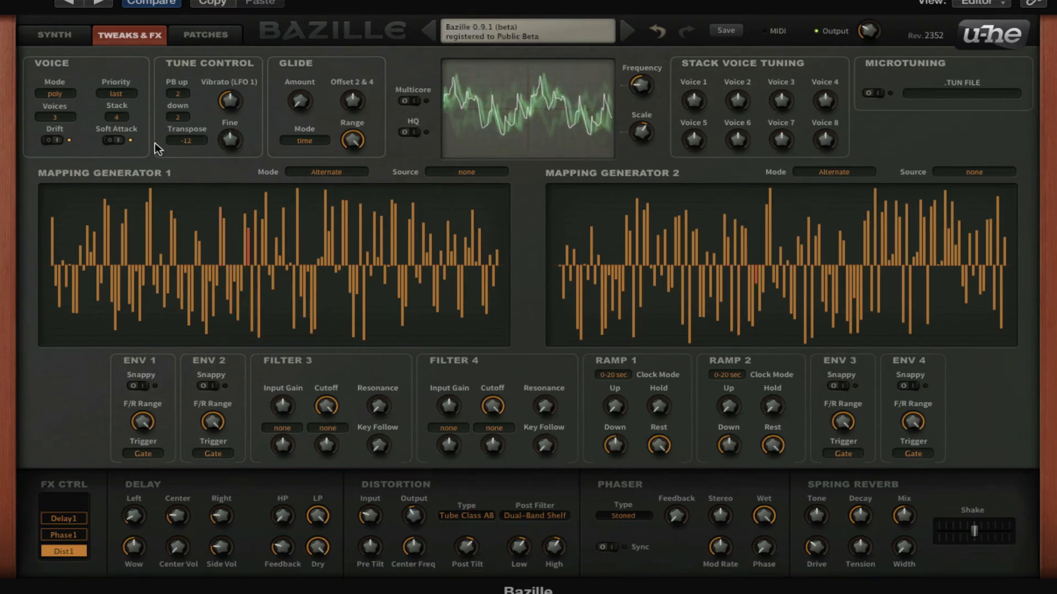
pyautogui.click(59, 95)
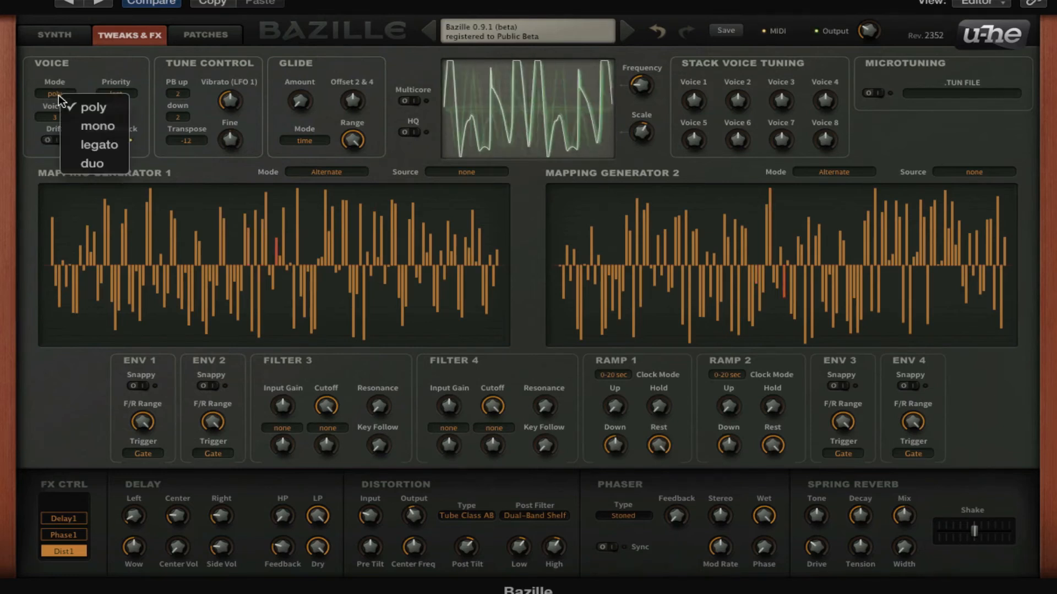
pyautogui.click(46, 96)
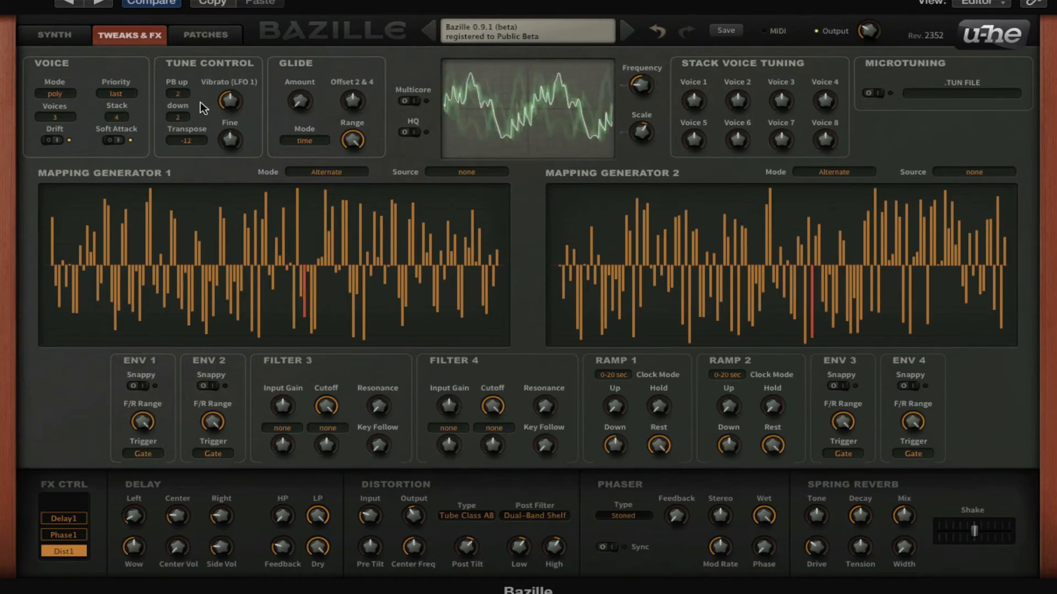
# - On the synth page, fine-tune the Cutoff of Filters 1 and 2, trying 77 on Filter 1
pyautogui.click(72, 39)
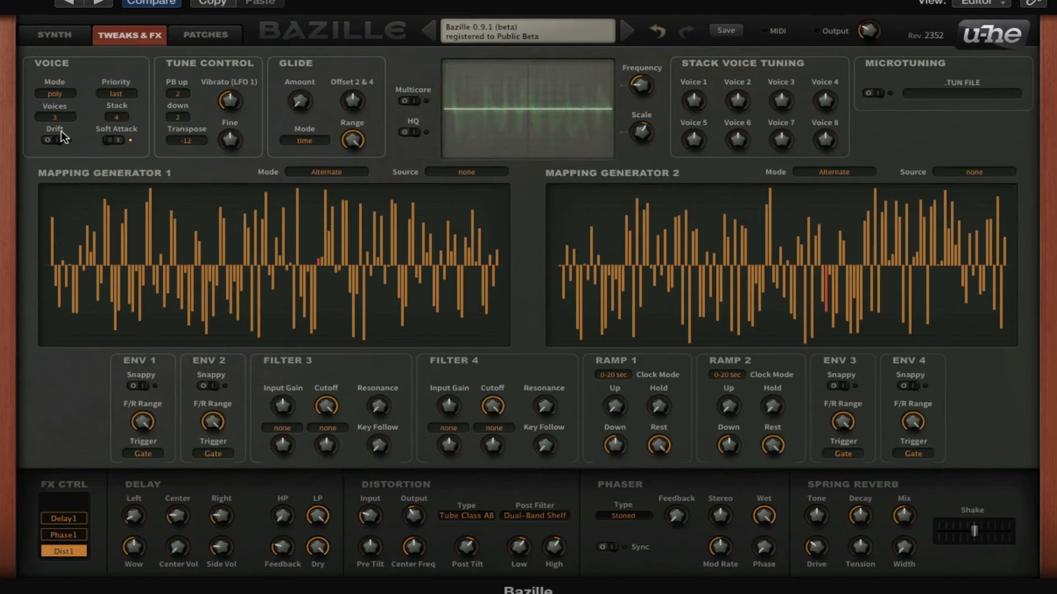
pyautogui.click(59, 37)
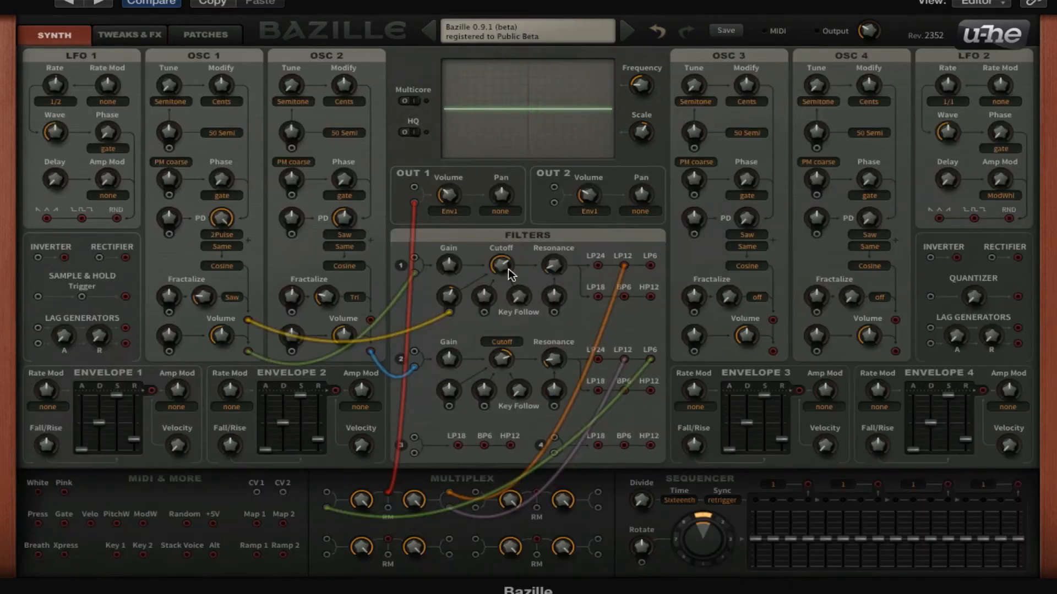
pyautogui.moveTo(508, 269)
pyautogui.mouseDown()
pyautogui.moveTo(510, 291)
pyautogui.moveTo(503, 269)
pyautogui.mouseUp()
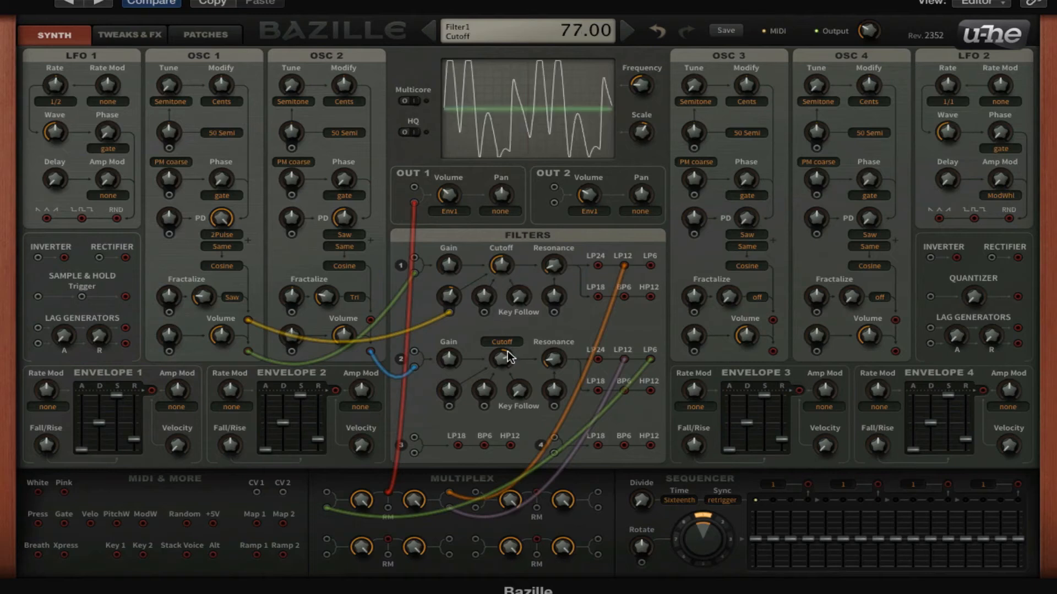
pyautogui.moveTo(508, 353); pyautogui.dragTo(513, 348)
pyautogui.moveTo(505, 264)
pyautogui.mouseDown()
pyautogui.moveTo(508, 252)
pyautogui.moveTo(510, 263)
pyautogui.mouseUp()
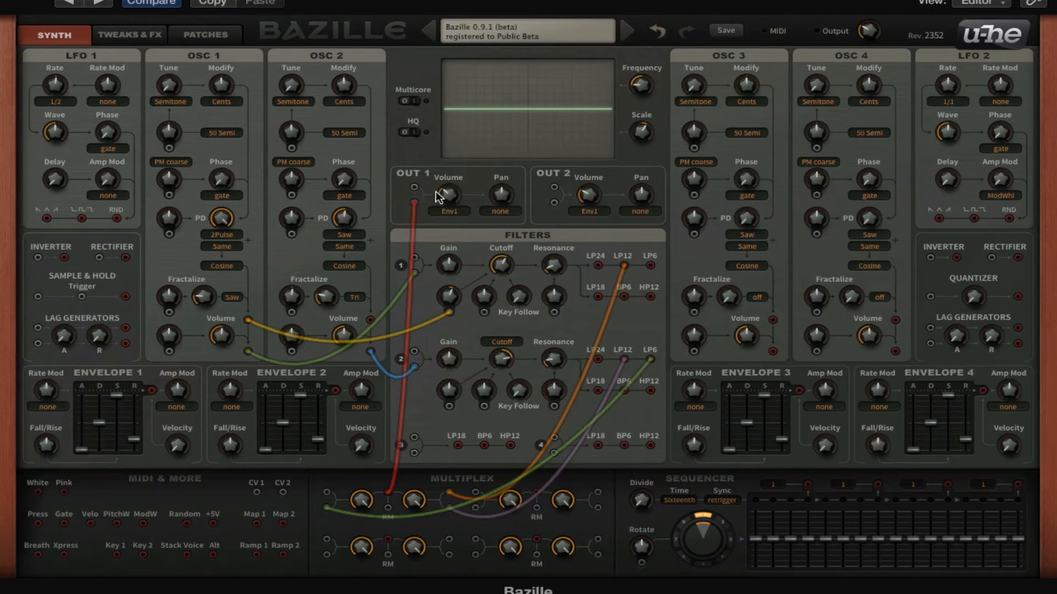
# - Patch Envelope 2 into Filter 1's second cutoff modulation input at depth 56, lower the envelope's Sustain and Decay, and set Release to 0
pyautogui.moveTo(337, 389); pyautogui.dragTo(485, 311)
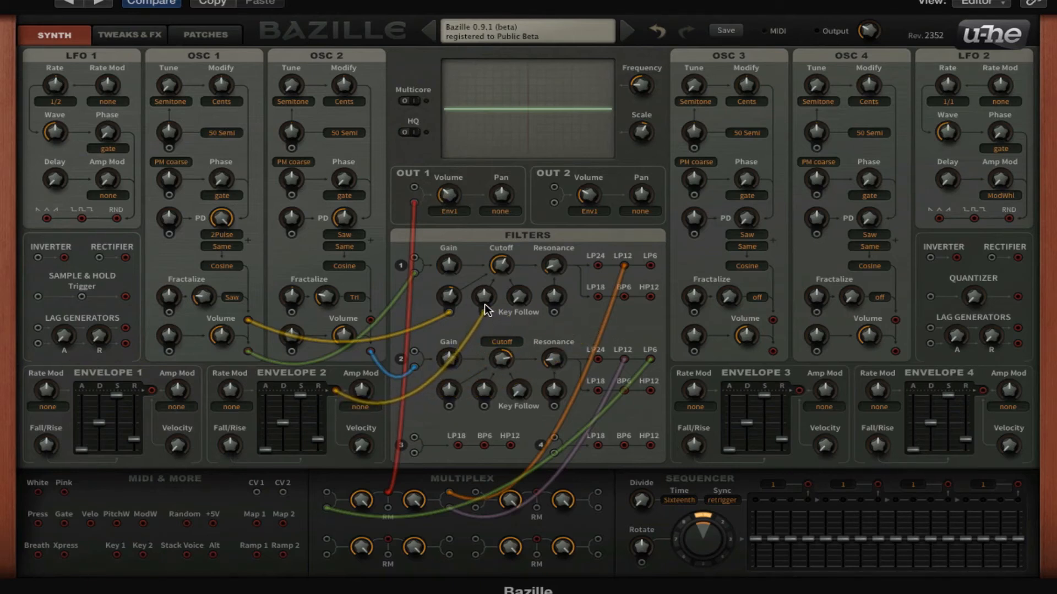
pyautogui.scroll(5, 493, 280)
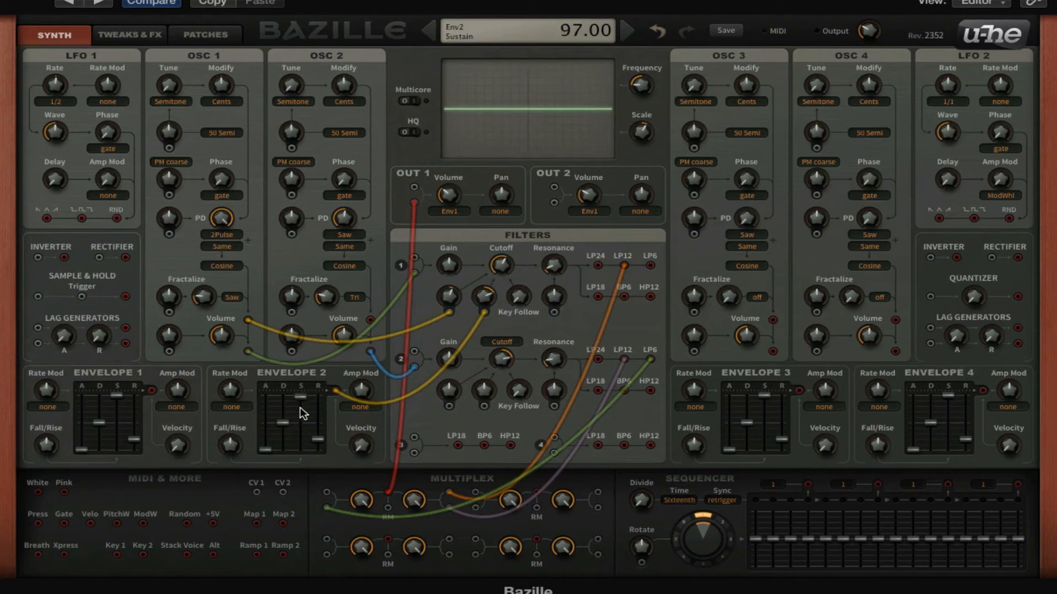
pyautogui.moveTo(300, 407); pyautogui.dragTo(287, 436)
pyautogui.moveTo(491, 294); pyautogui.dragTo(490, 306)
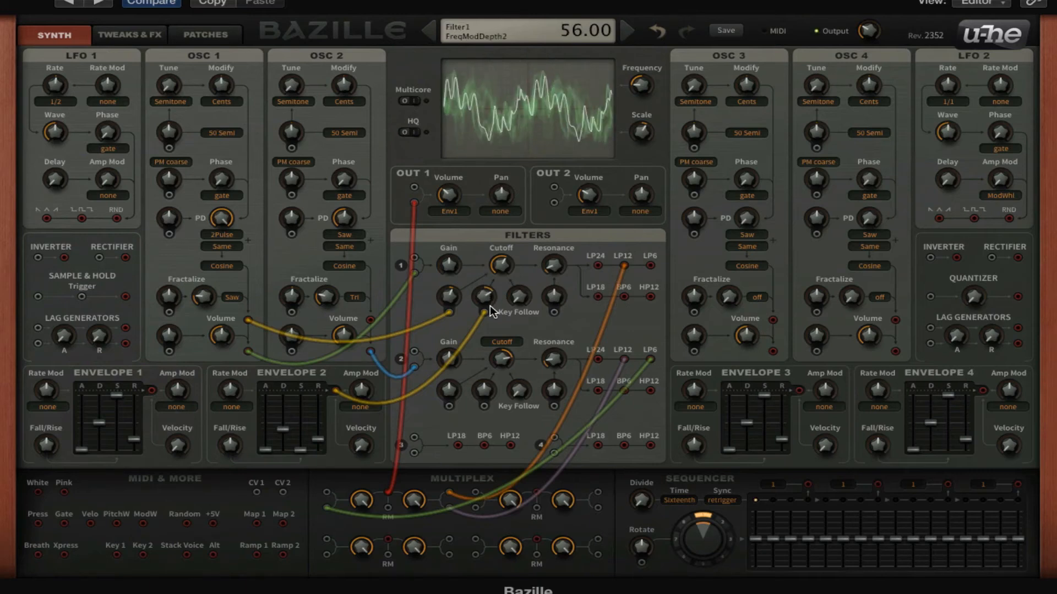
pyautogui.moveTo(281, 429); pyautogui.dragTo(319, 455)
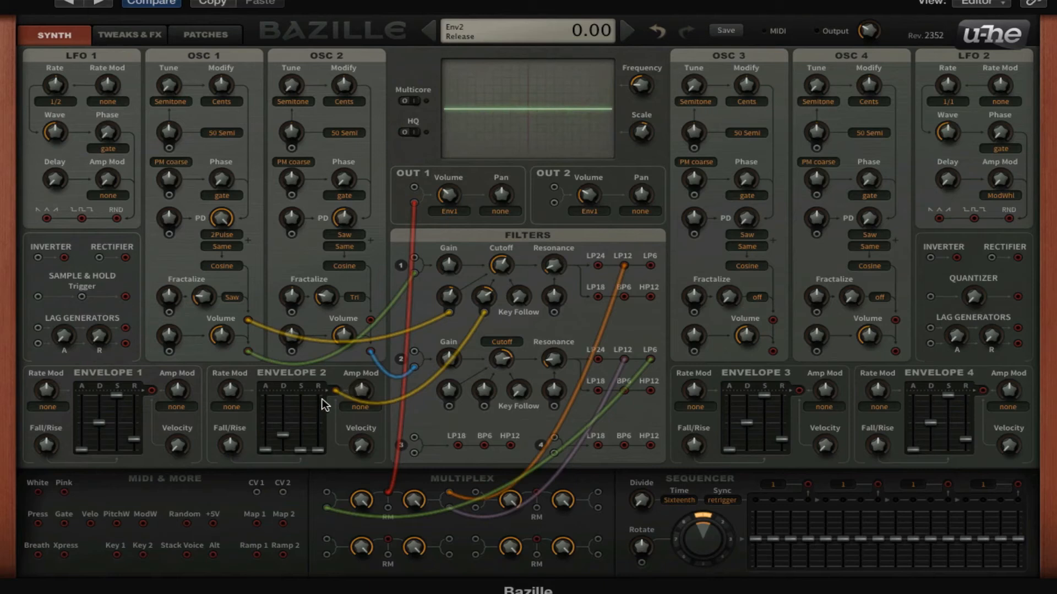
# - Patch Envelope 2 into Filter 2's second cutoff modulation input at depth 88 and set the envelope's Decay to 40
pyautogui.moveTo(336, 391); pyautogui.dragTo(488, 386)
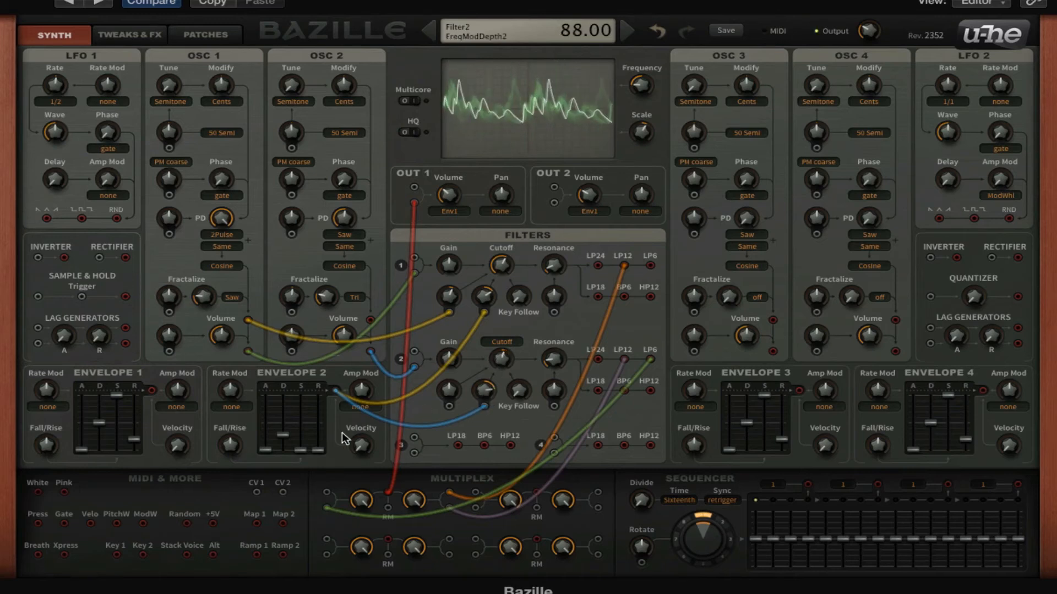
pyautogui.moveTo(285, 432); pyautogui.dragTo(285, 422)
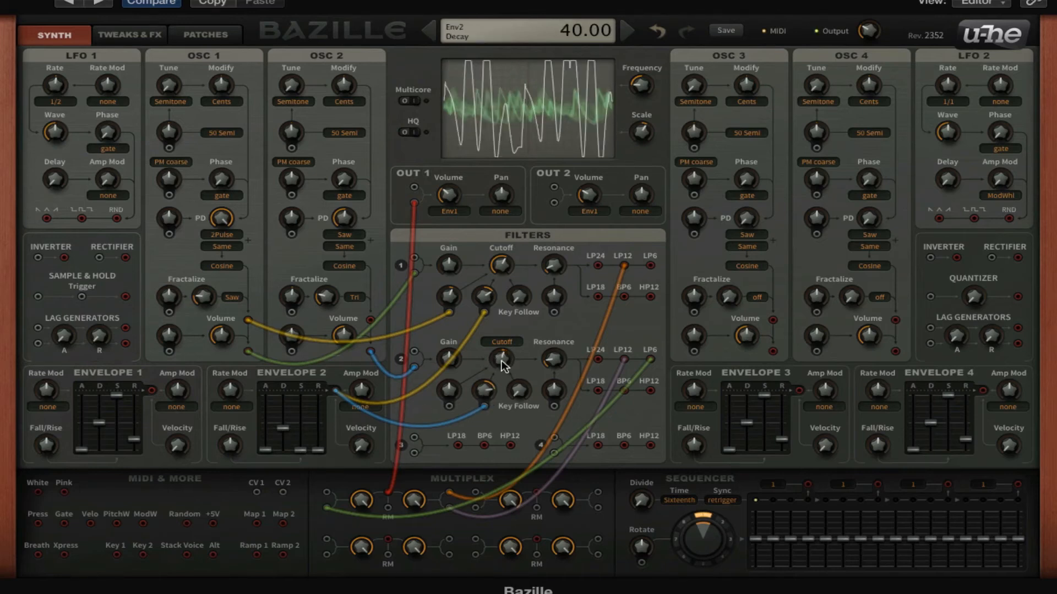
# - Set Envelope 2's Decay to 38 with slightly more Sustain, and settle Filter 1's Cutoff at 76 after trying 54
pyautogui.click(501, 276)
pyautogui.moveTo(502, 277); pyautogui.dragTo(499, 290)
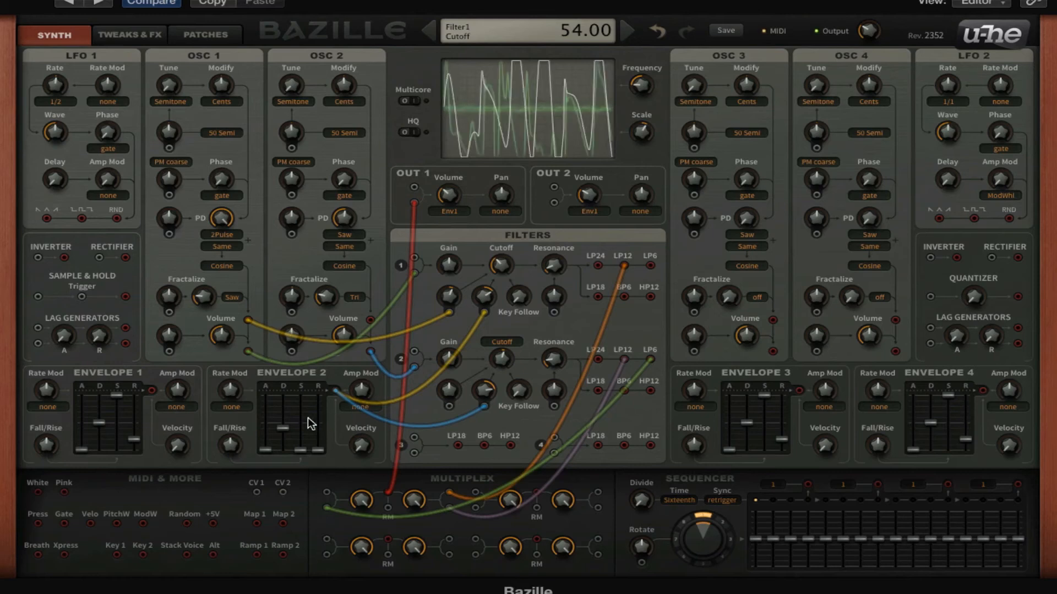
pyautogui.moveTo(283, 429)
pyautogui.mouseDown()
pyautogui.moveTo(301, 449)
pyautogui.moveTo(283, 421)
pyautogui.moveTo(288, 433)
pyautogui.mouseUp()
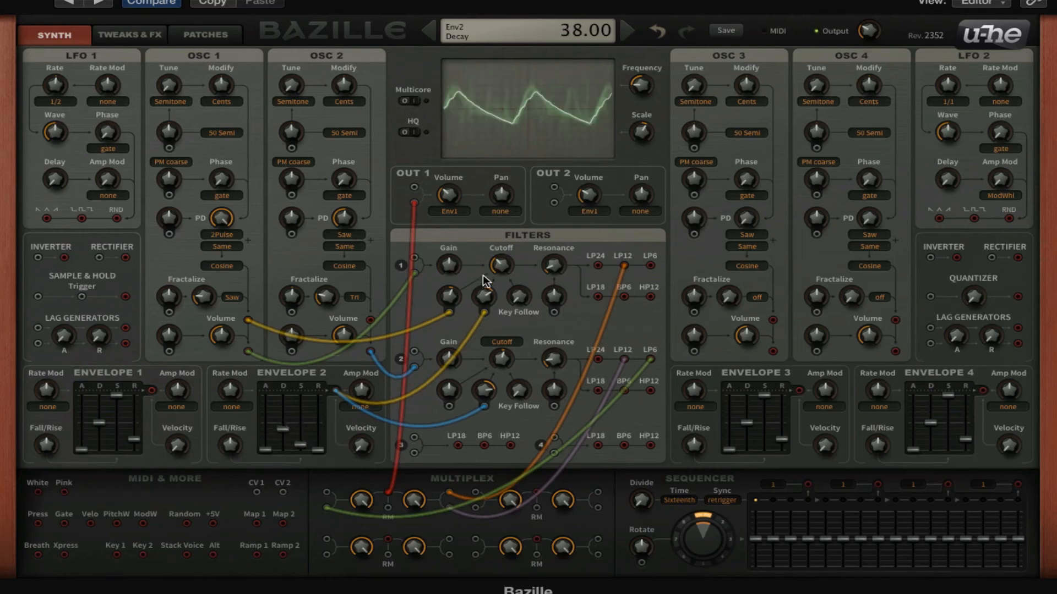
pyautogui.moveTo(498, 271)
pyautogui.mouseDown()
pyautogui.moveTo(501, 258)
pyautogui.moveTo(507, 271)
pyautogui.mouseUp()
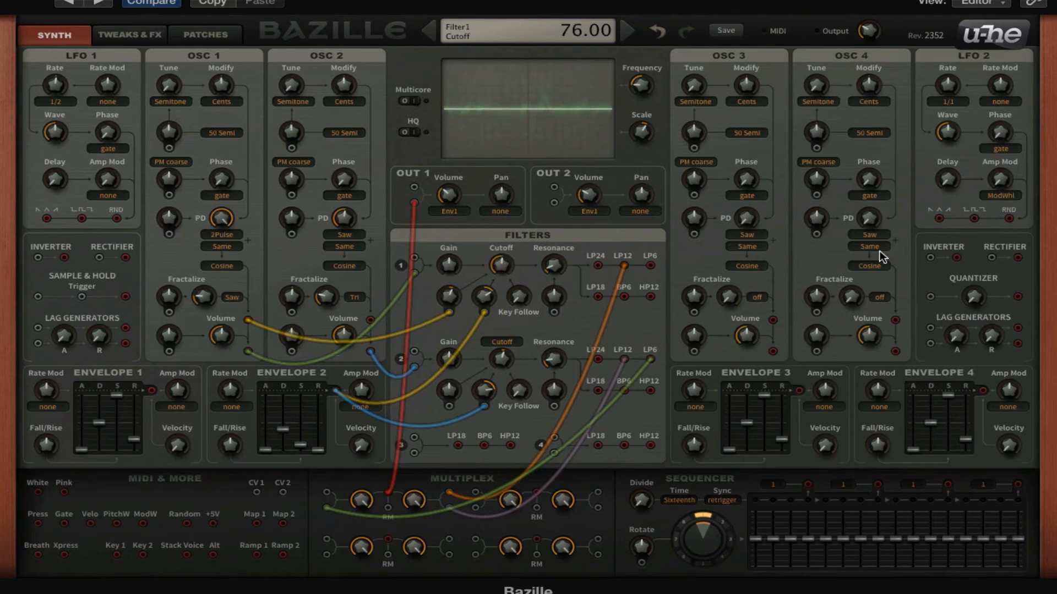
# - Patch LFO 1's first output into Filter 2's first cutoff modulation input at depth 36, set LFO 1's Rate to 0.90, and fine-tune the modulation depths
pyautogui.moveTo(47, 218); pyautogui.dragTo(463, 371)
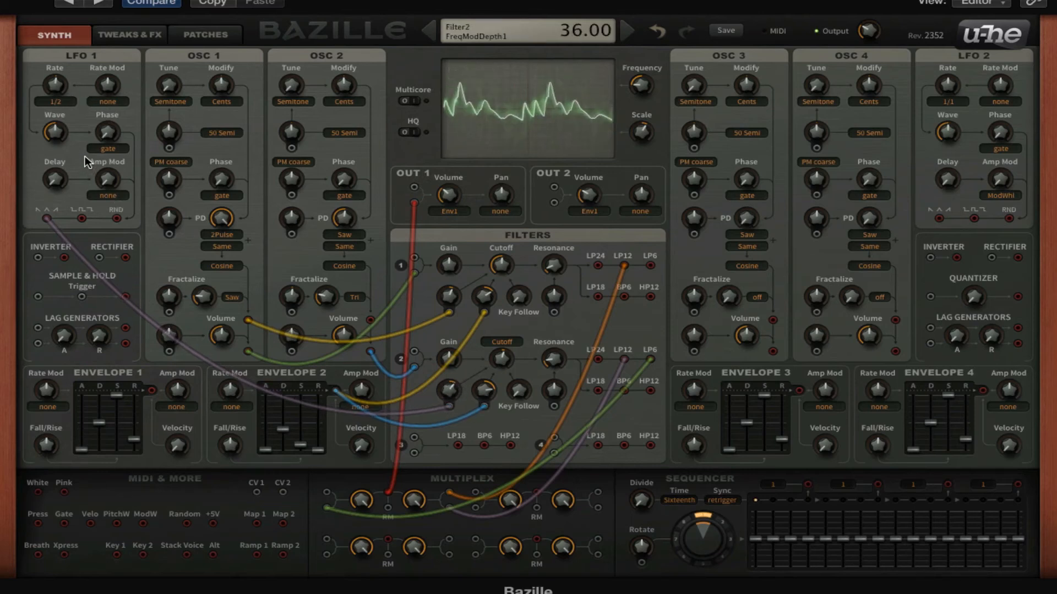
pyautogui.moveTo(57, 87); pyautogui.dragTo(59, 92)
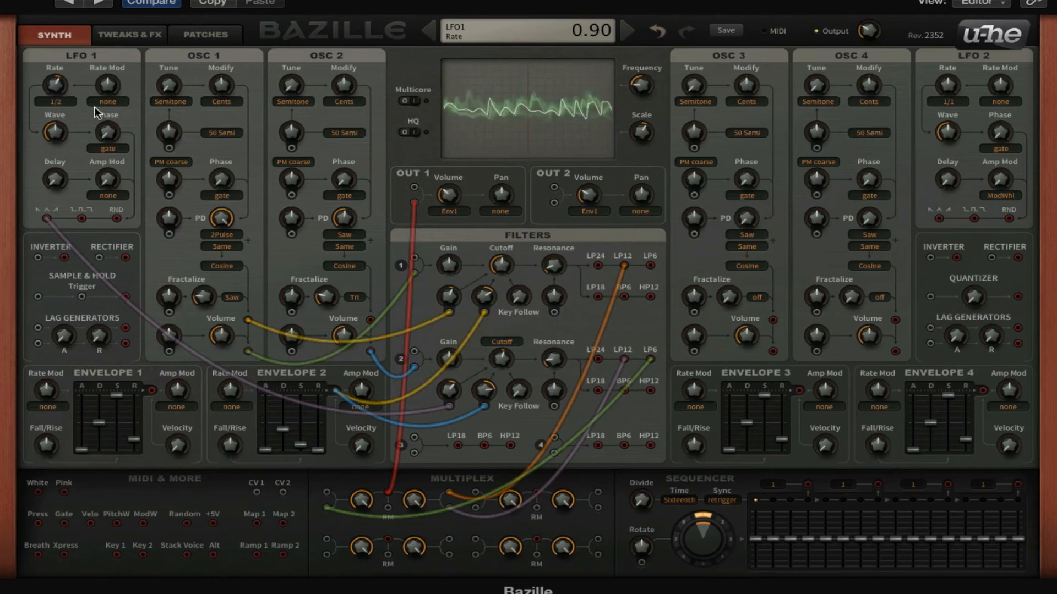
pyautogui.moveTo(455, 390); pyautogui.dragTo(480, 392)
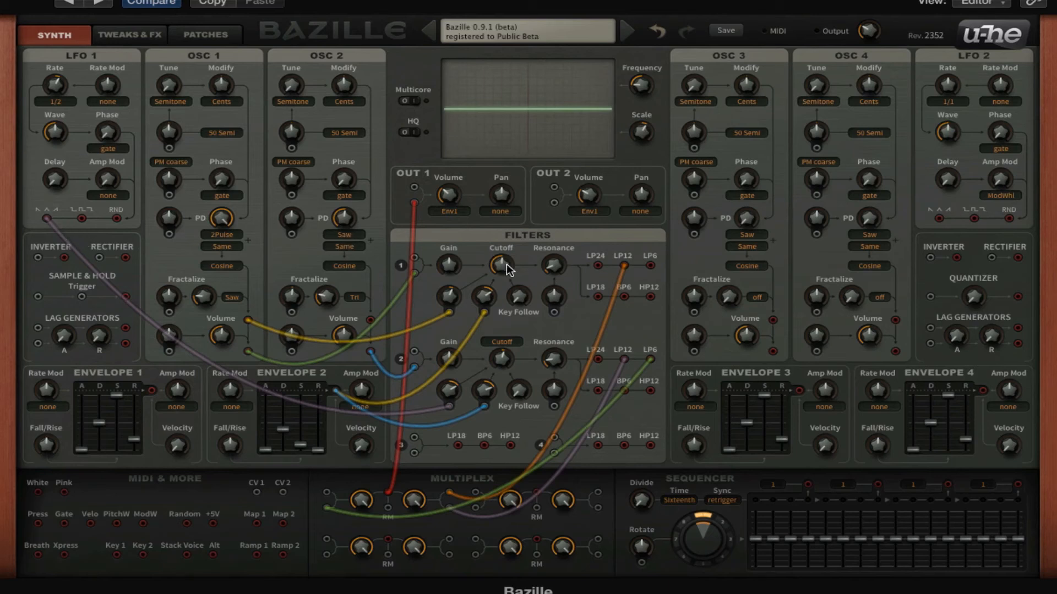
# - Adjust Filter 1's Cutoff and patch Filter 1's BP6 output into the free input of the first Multiplex
pyautogui.moveTo(506, 264)
pyautogui.mouseDown()
pyautogui.moveTo(506, 272)
pyautogui.moveTo(507, 252)
pyautogui.mouseUp()
pyautogui.moveTo(624, 297); pyautogui.dragTo(326, 492)
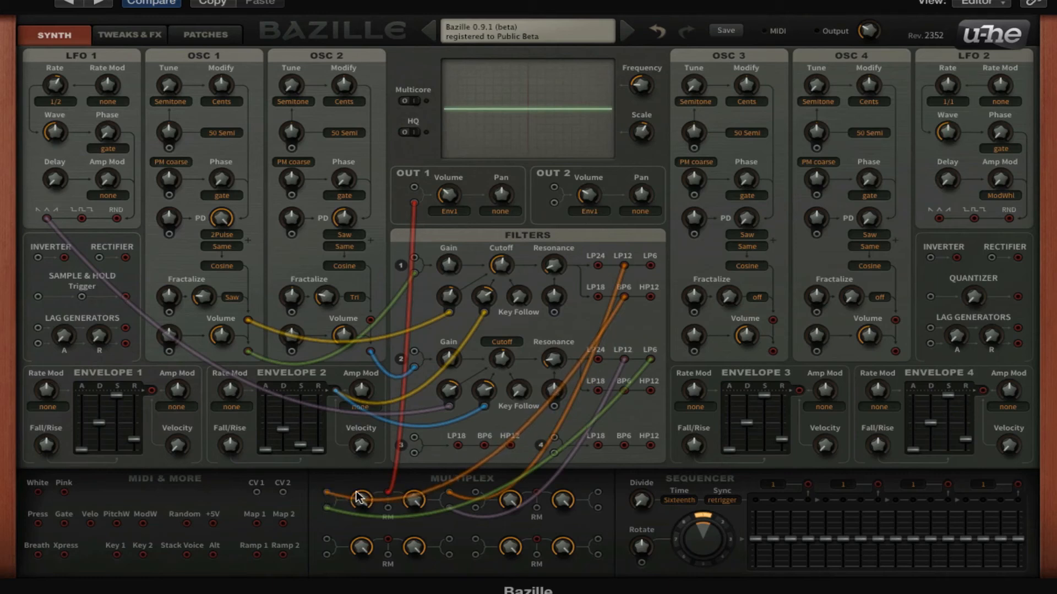
# - Disconnect LFO 1 from Filter 2, then set Filter 2's Cutoff to 50 and Filter 1's Cutoff to 62
pyautogui.moveTo(499, 268); pyautogui.dragTo(504, 304)
pyautogui.moveTo(505, 346)
pyautogui.mouseDown()
pyautogui.moveTo(505, 363)
pyautogui.moveTo(517, 337)
pyautogui.mouseUp()
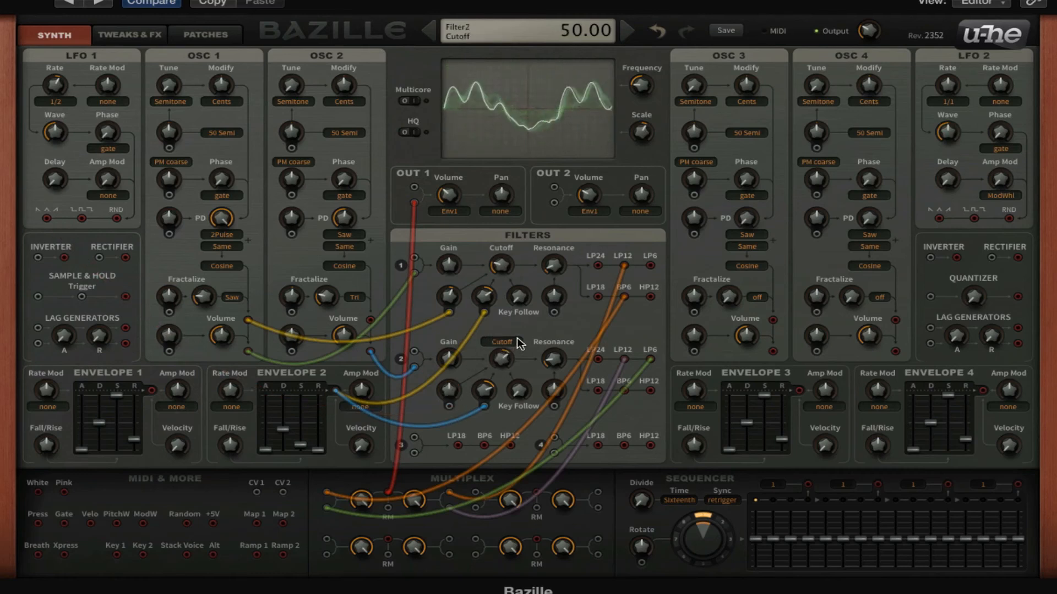
pyautogui.moveTo(502, 265)
pyautogui.mouseDown()
pyautogui.moveTo(507, 241)
pyautogui.moveTo(503, 286)
pyautogui.mouseUp()
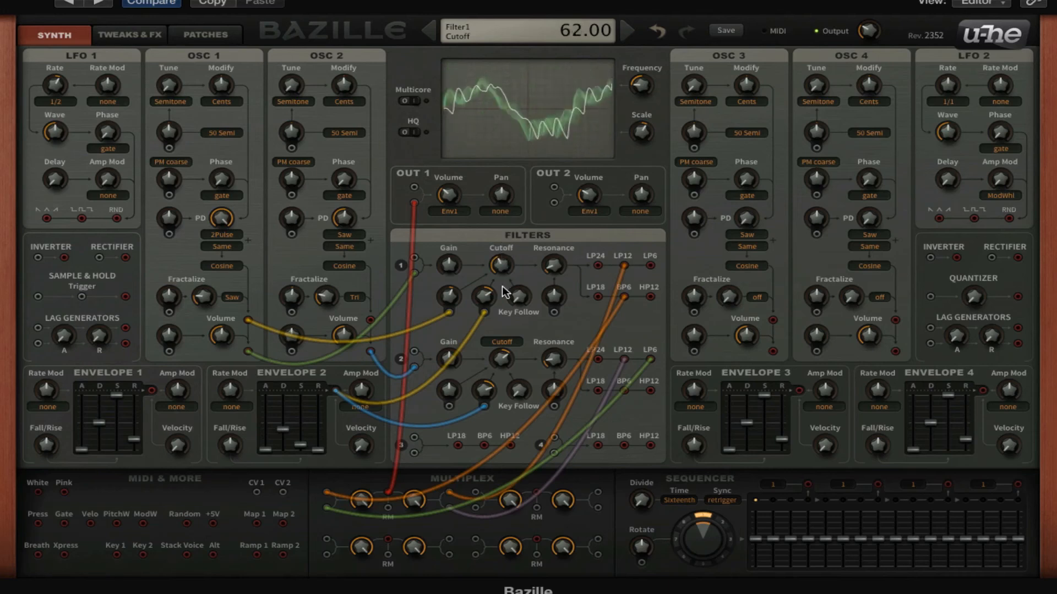
# - Lower Envelope 2's modulation depth on Filter 1's cutoff and set Filter 1's Cutoff to 59
pyautogui.moveTo(500, 363); pyautogui.dragTo(483, 404)
pyautogui.moveTo(489, 292); pyautogui.dragTo(488, 308)
pyautogui.moveTo(507, 261)
pyautogui.mouseDown()
pyautogui.moveTo(513, 247)
pyautogui.moveTo(504, 265)
pyautogui.mouseUp()
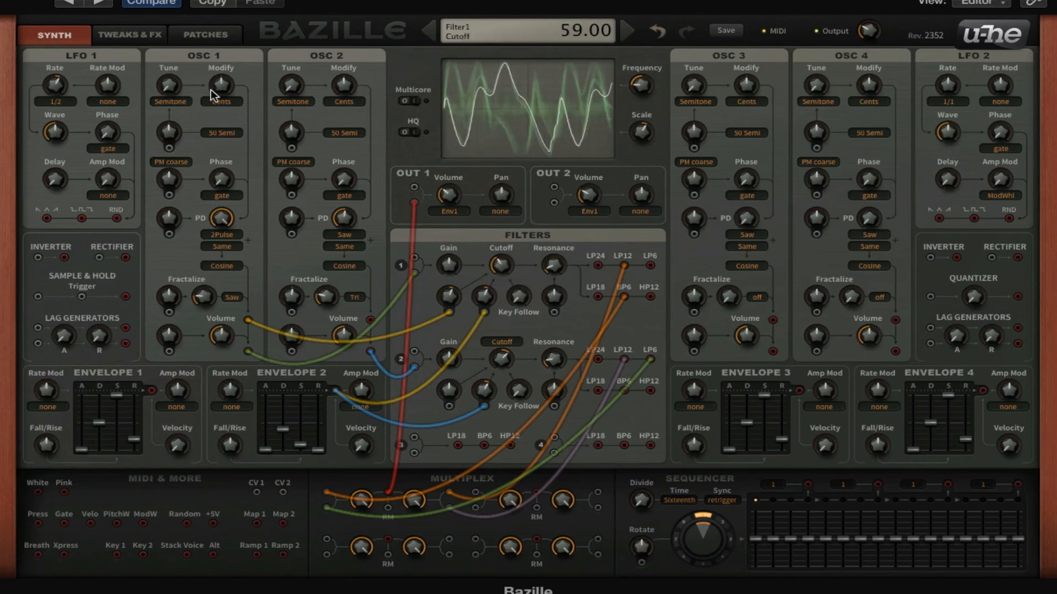
# - Add the SpRev1 spring reverb to the effects chain, raise its Width and set its Decay to 36
pyautogui.click(142, 40)
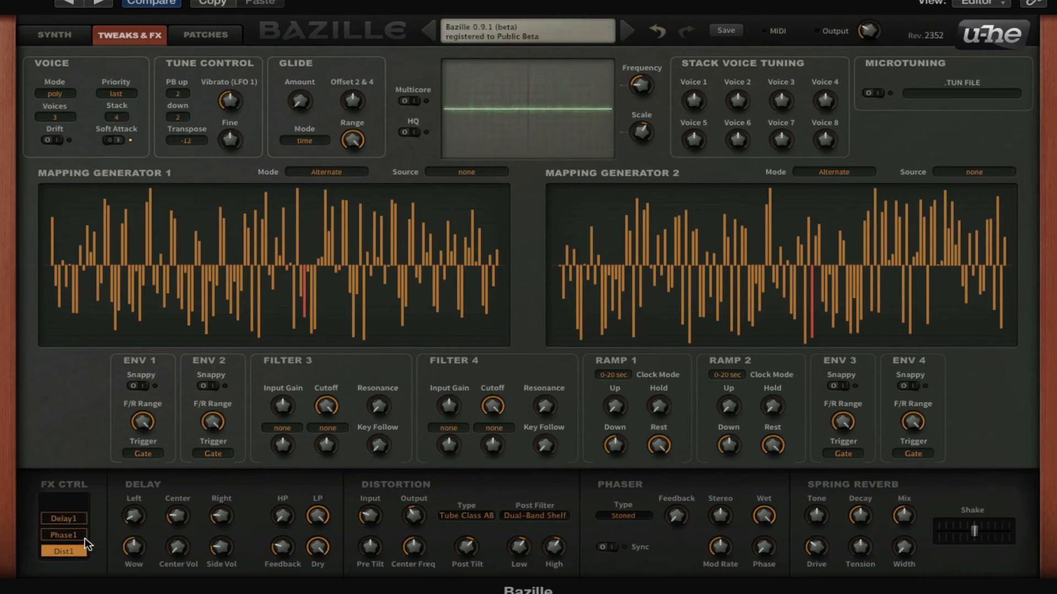
pyautogui.click(77, 498)
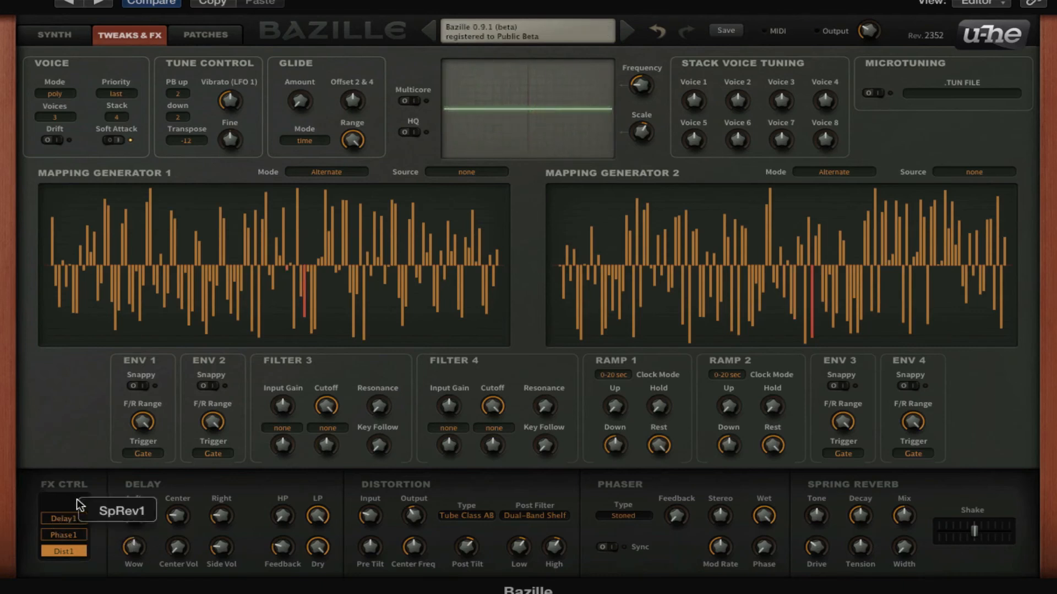
pyautogui.click(107, 513)
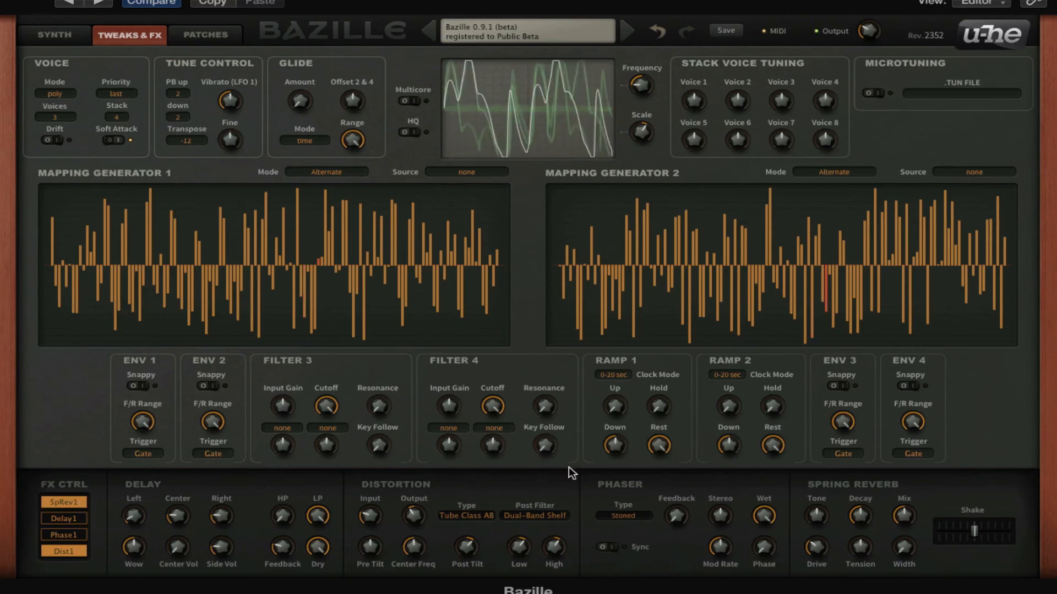
pyautogui.moveTo(898, 536)
pyautogui.mouseDown()
pyautogui.moveTo(899, 556)
pyautogui.moveTo(901, 512)
pyautogui.moveTo(890, 540)
pyautogui.mouseUp()
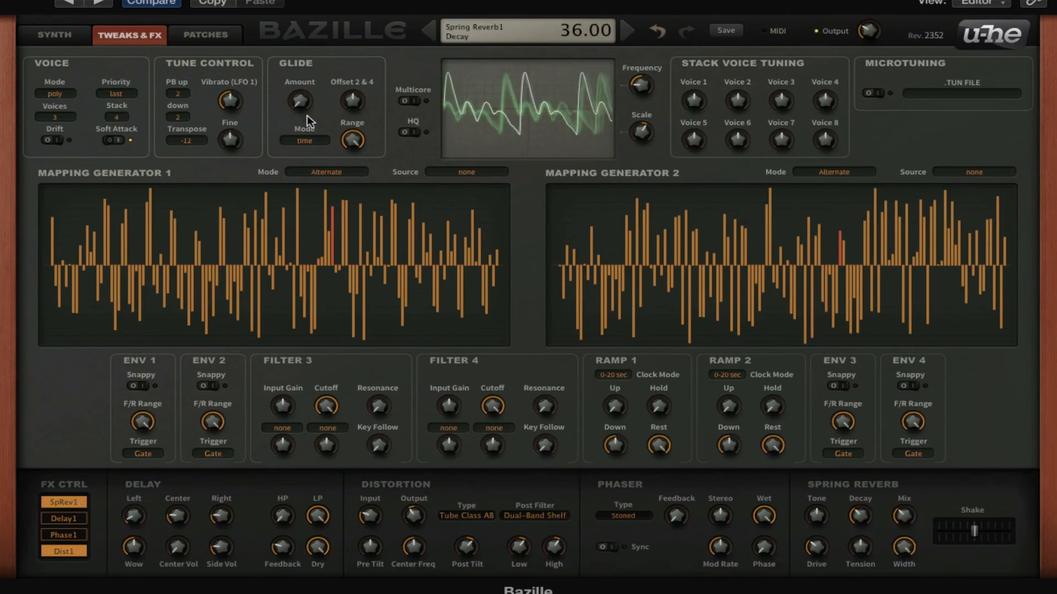
# - Set the Fractalize amount to 1.02 on Oscillator 1 and 1.00 on Oscillator 2
pyautogui.click(66, 33)
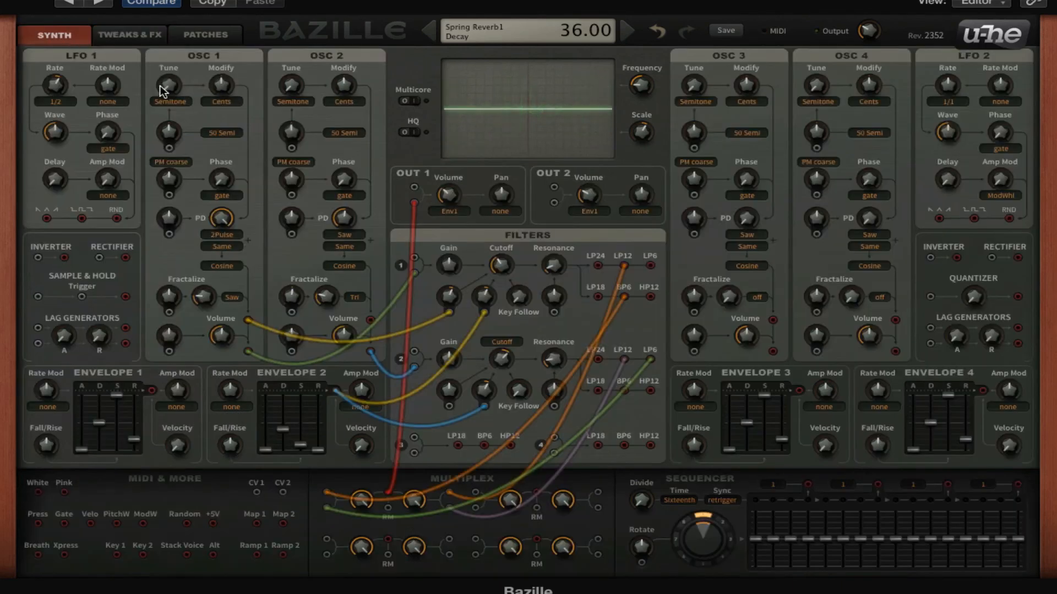
pyautogui.moveTo(210, 293)
pyautogui.mouseDown()
pyautogui.moveTo(212, 338)
pyautogui.moveTo(211, 290)
pyautogui.moveTo(205, 299)
pyautogui.mouseUp()
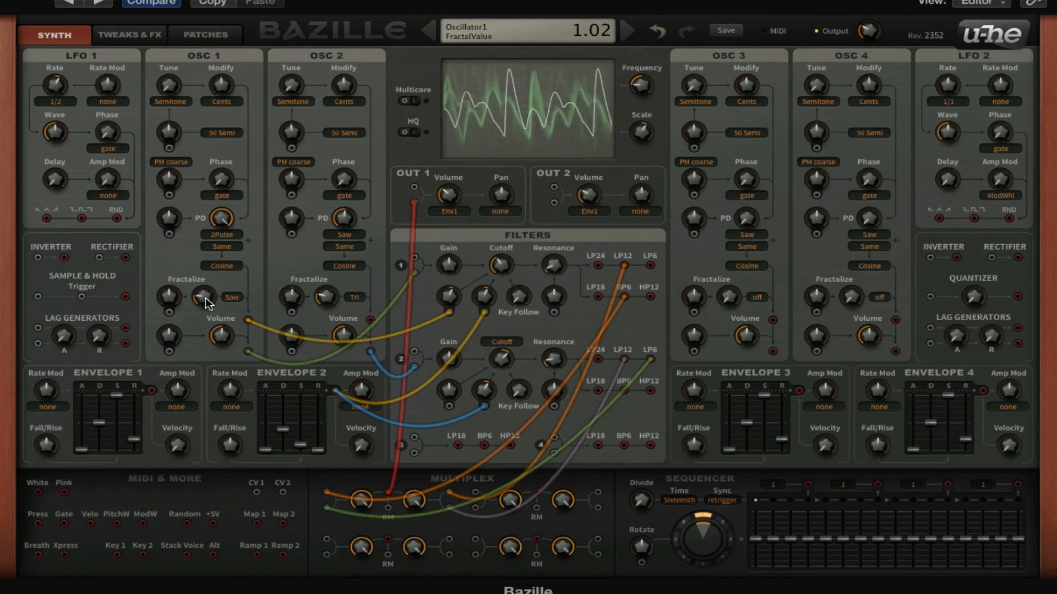
pyautogui.moveTo(326, 301); pyautogui.dragTo(338, 310)
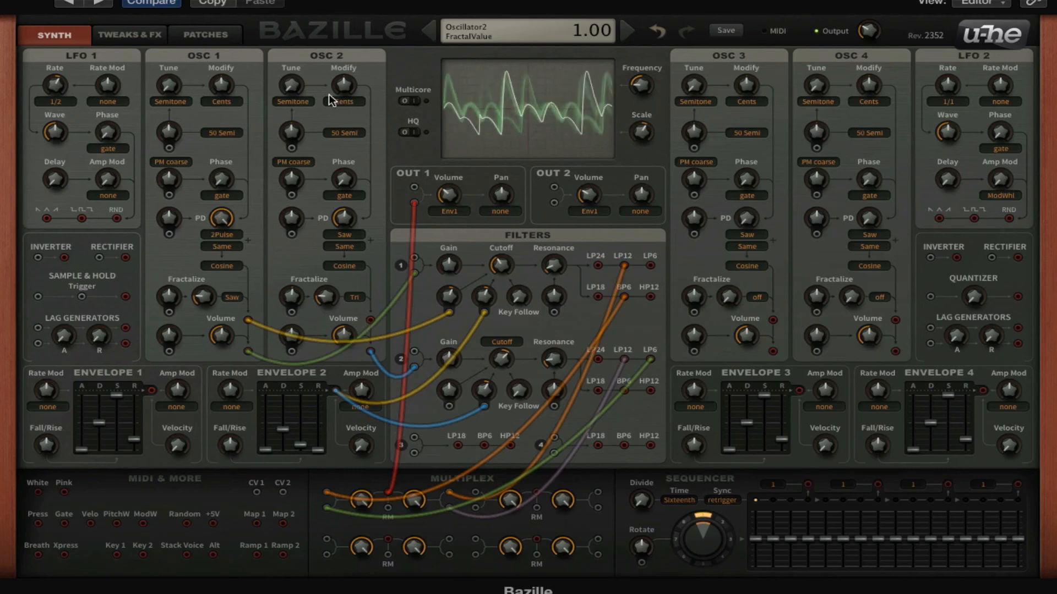
# - Lower Oscillator 1's phase distortion, and set Oscillator 2's Fractalize to 1.56 and its PD to 100
pyautogui.moveTo(222, 218); pyautogui.dragTo(242, 309)
pyautogui.moveTo(336, 297)
pyautogui.mouseDown()
pyautogui.moveTo(344, 252)
pyautogui.moveTo(341, 291)
pyautogui.mouseUp()
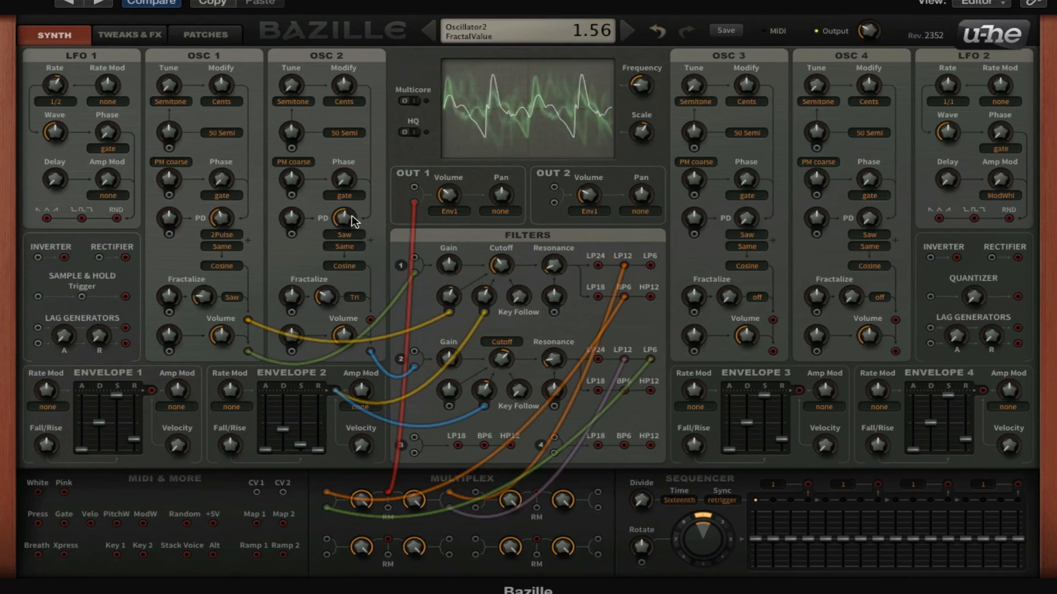
pyautogui.moveTo(352, 216); pyautogui.dragTo(371, 125)
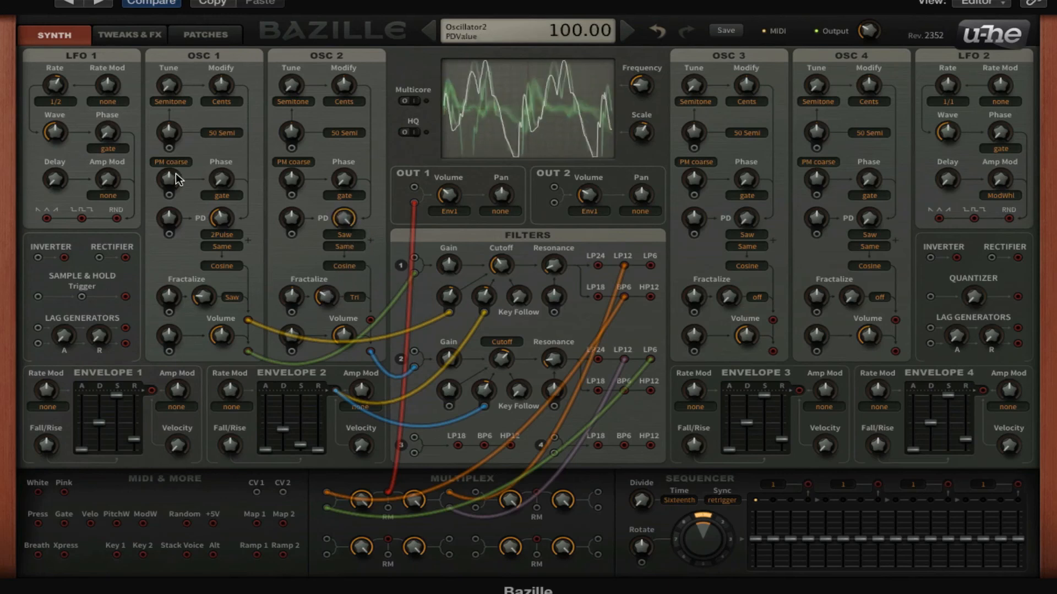
# - Set LFO 1's Wave symmetry to 0 and turn the LFO 1 Vibrato amount down to 0
pyautogui.moveTo(56, 131); pyautogui.dragTo(49, 226)
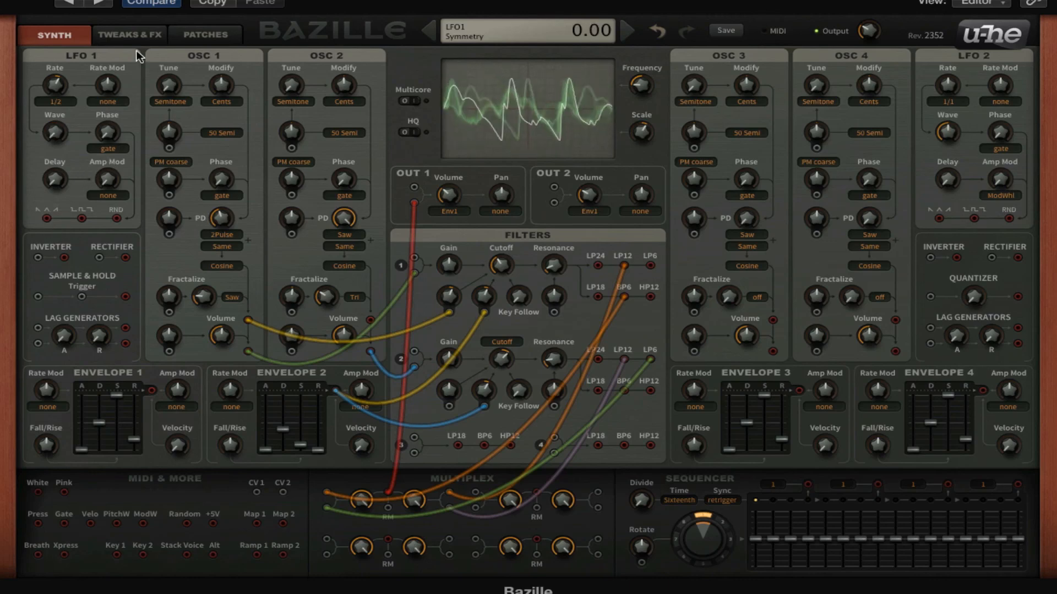
pyautogui.click(132, 36)
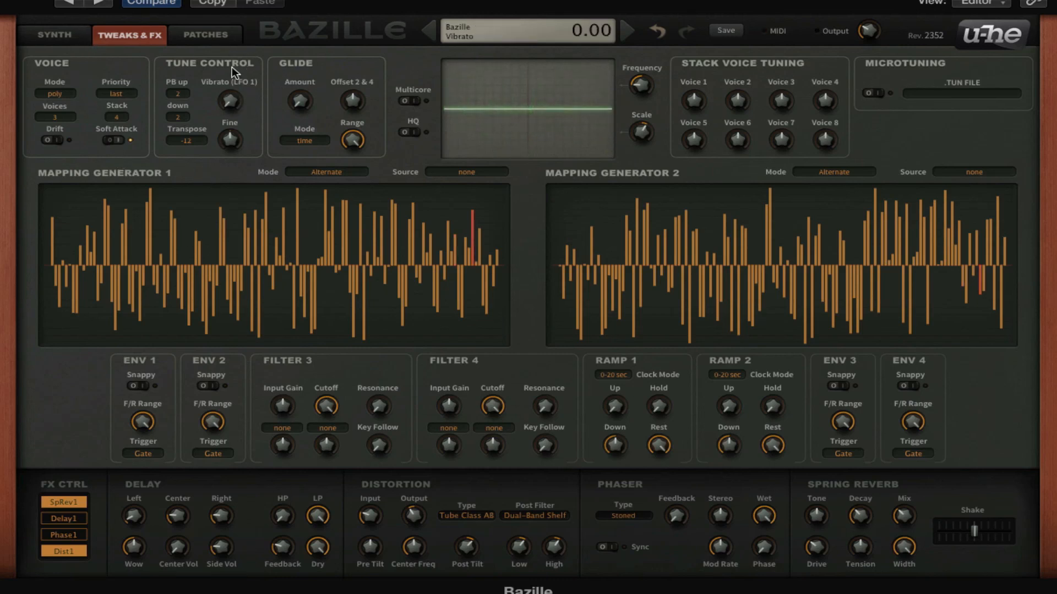
pyautogui.moveTo(232, 68); pyautogui.dragTo(226, 139)
pyautogui.click(70, 39)
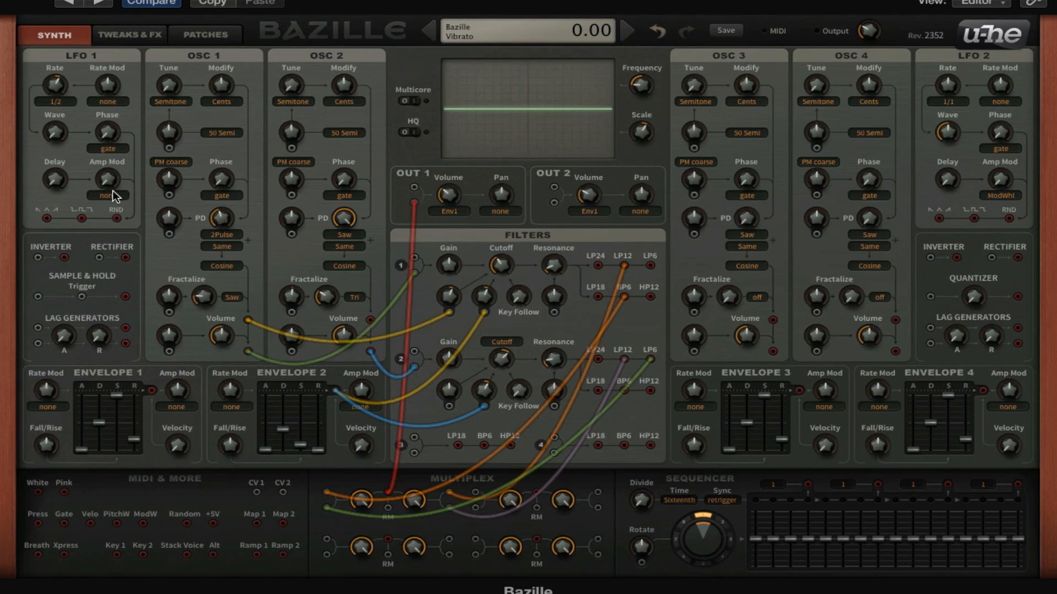
pyautogui.click(140, 37)
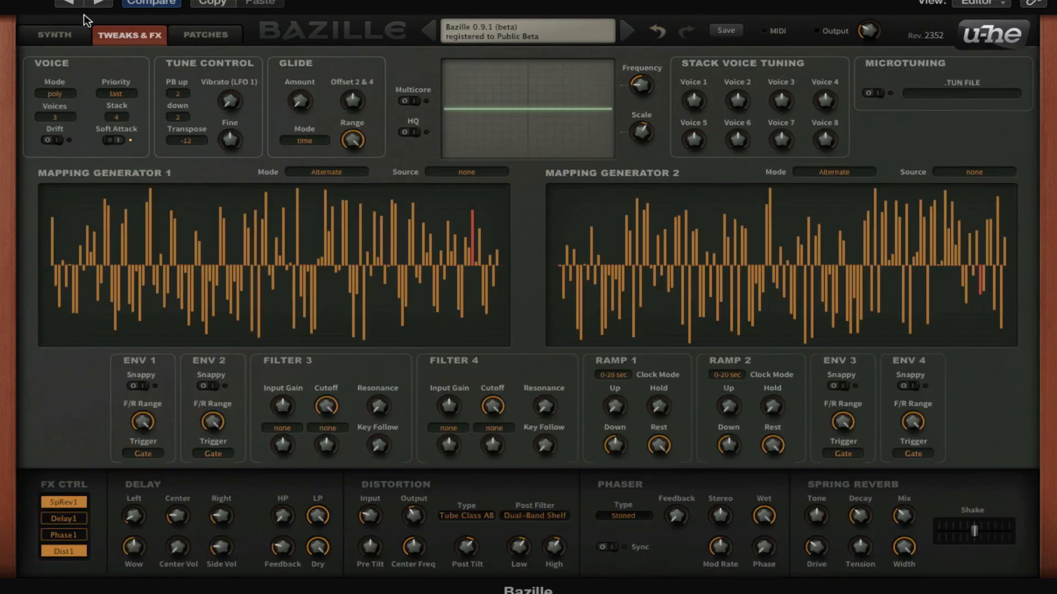
pyautogui.click(83, 33)
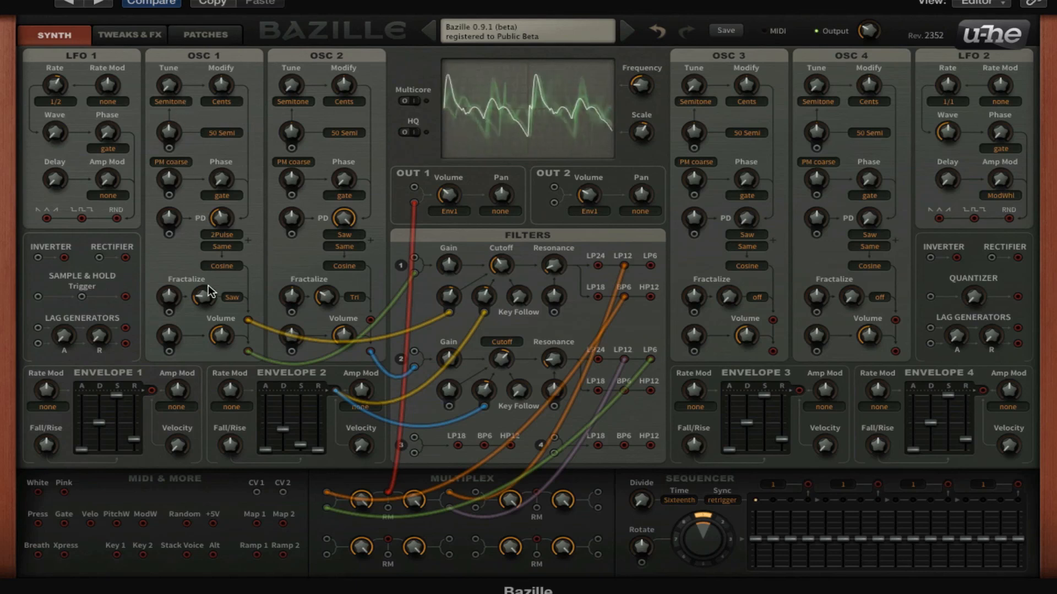
# - Raise the Fractalize amounts of Oscillators 1 and 2, adjust Oscillator 1's PD, and set Filter 1's Cutoff to 86
pyautogui.moveTo(209, 285); pyautogui.dragTo(207, 274)
pyautogui.moveTo(221, 222)
pyautogui.mouseDown()
pyautogui.moveTo(234, 265)
pyautogui.moveTo(238, 234)
pyautogui.mouseUp()
pyautogui.moveTo(333, 292); pyautogui.dragTo(365, 260)
pyautogui.moveTo(491, 265)
pyautogui.mouseDown()
pyautogui.moveTo(506, 236)
pyautogui.moveTo(503, 271)
pyautogui.mouseUp()
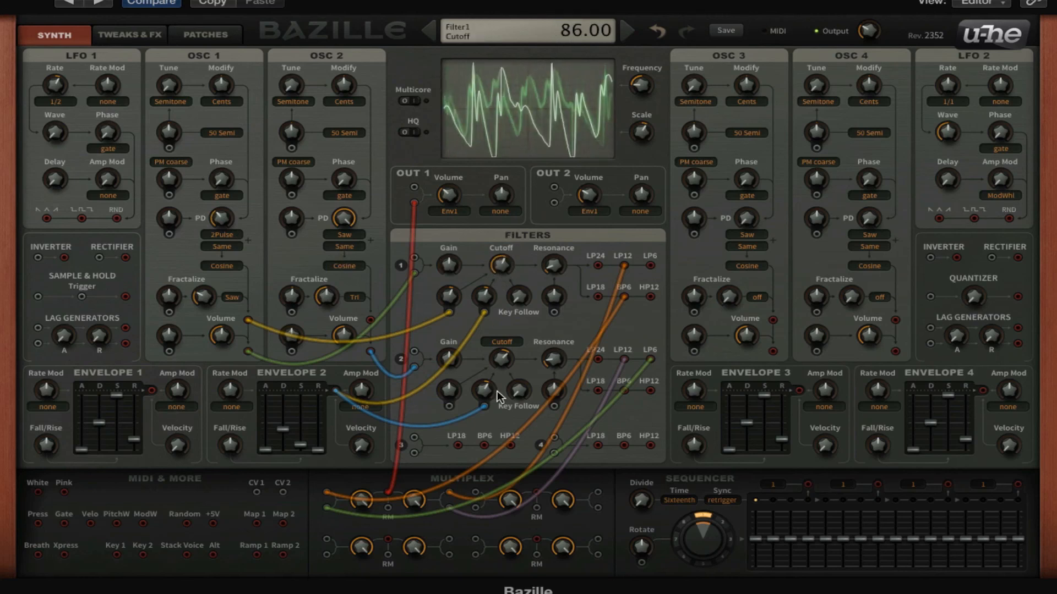
# - Patch LFO 1's first output into Filter 2's first cutoff modulation input, set Filter 2's Cutoff to 34, raise LFO 1's Wave and set its Rate to 0.40
pyautogui.moveTo(47, 219); pyautogui.dragTo(472, 475)
pyautogui.moveTo(471, 432); pyautogui.dragTo(449, 407)
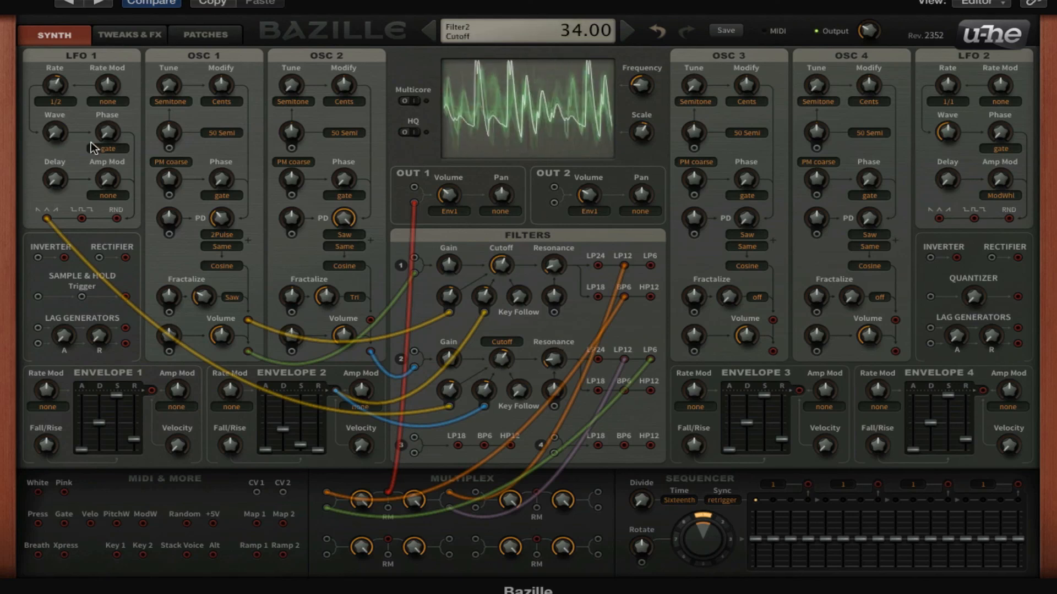
pyautogui.moveTo(62, 132); pyautogui.dragTo(53, 99)
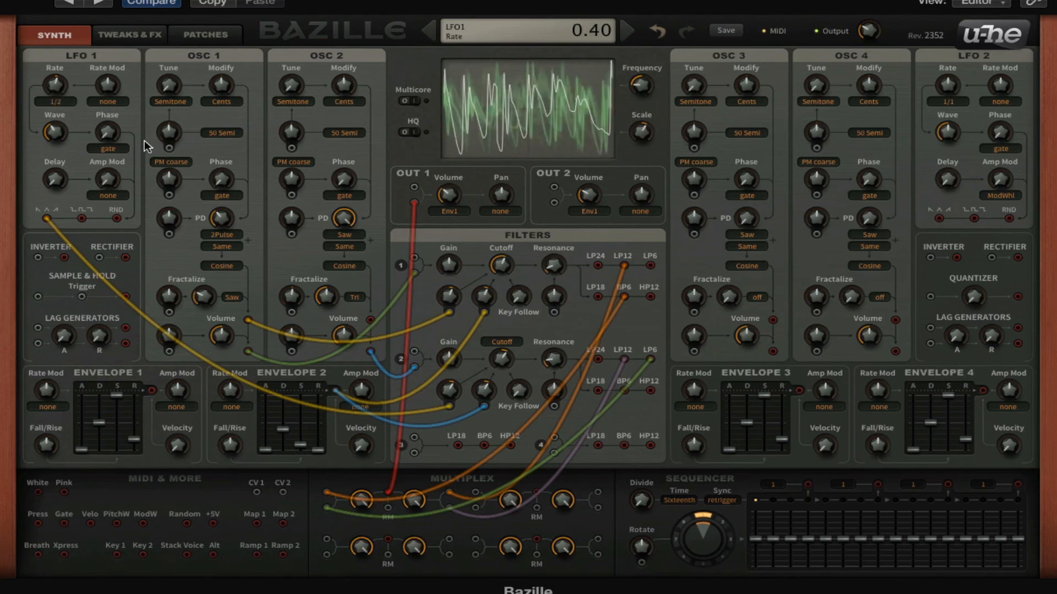
# - Set the Out 1 Volume to 41.50 and lower Filter 1's Cutoff to 50
pyautogui.moveTo(449, 192)
pyautogui.mouseDown()
pyautogui.moveTo(457, 161)
pyautogui.moveTo(449, 208)
pyautogui.mouseUp()
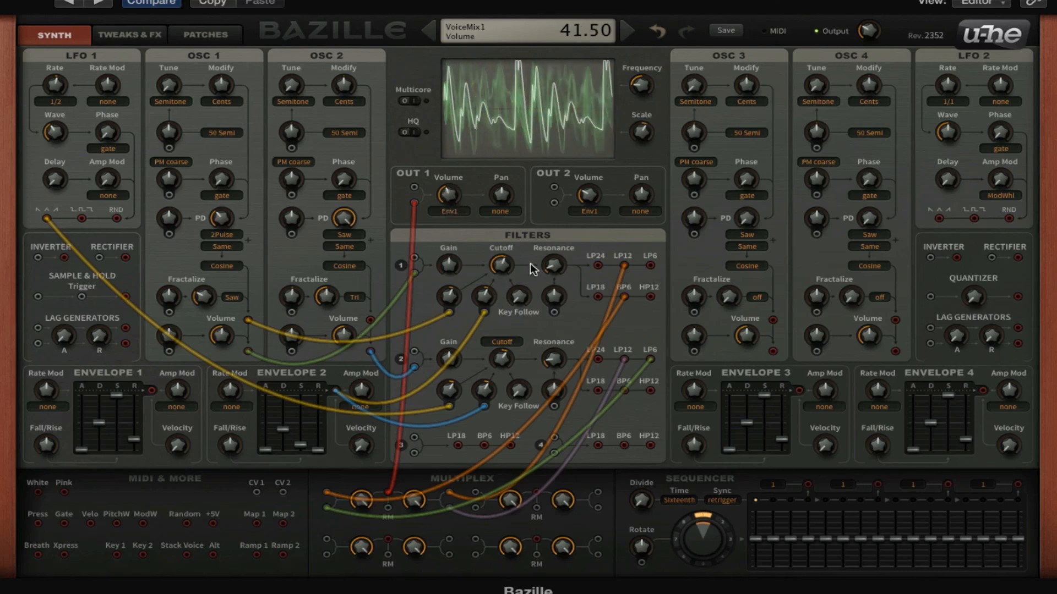
pyautogui.moveTo(509, 263)
pyautogui.mouseDown()
pyautogui.moveTo(512, 236)
pyautogui.moveTo(507, 291)
pyautogui.mouseUp()
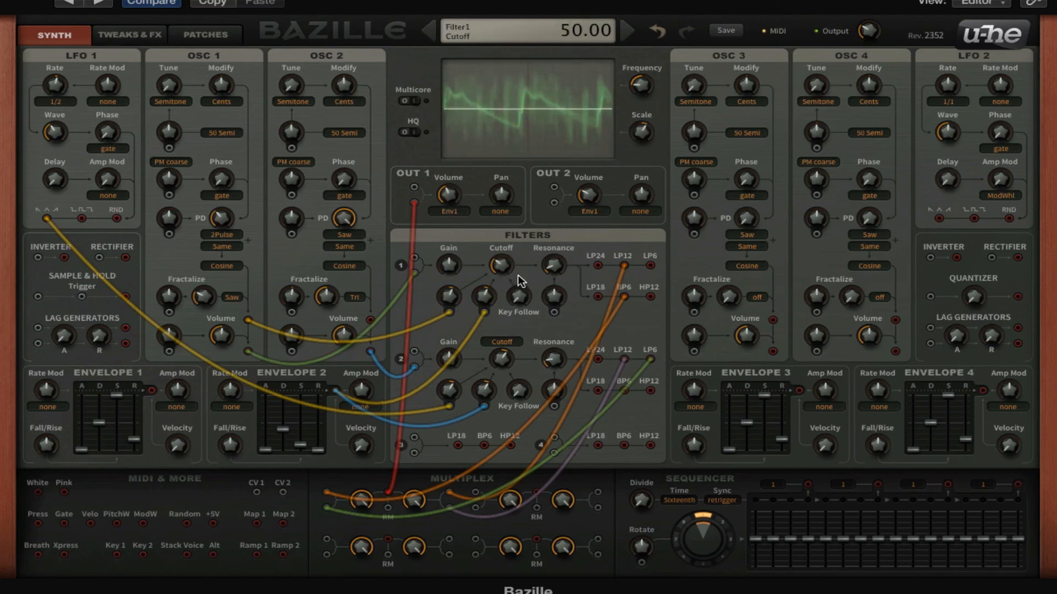